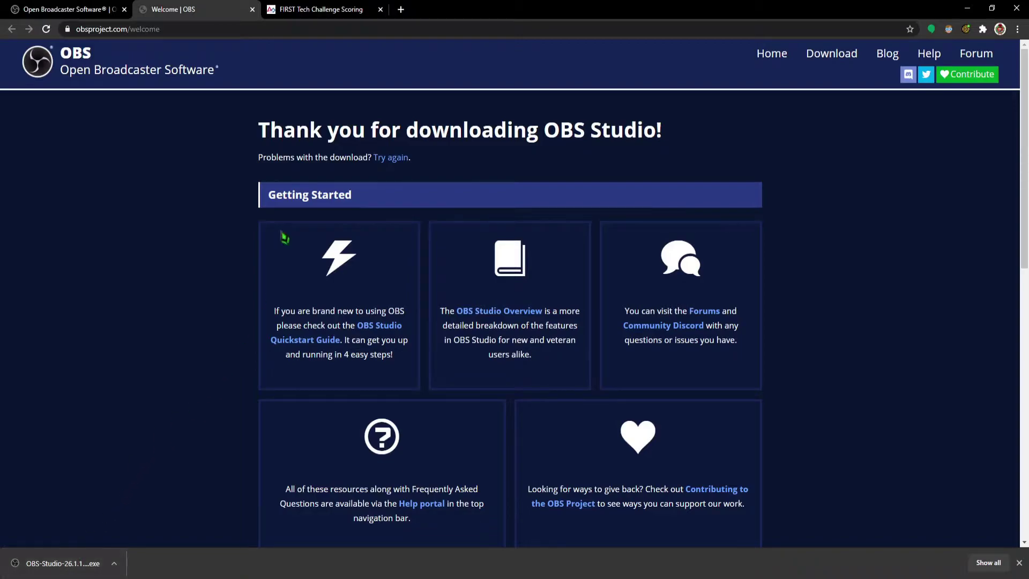
Step: Open the match display page from team 7588's Test Matches on the FTC scoring site and copy its URL
click(326, 7)
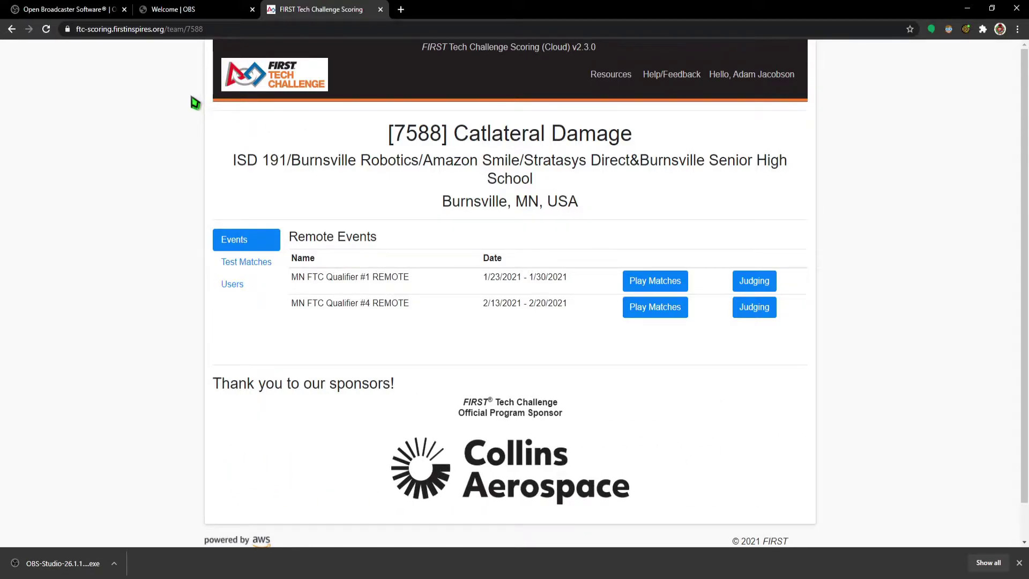
click(241, 262)
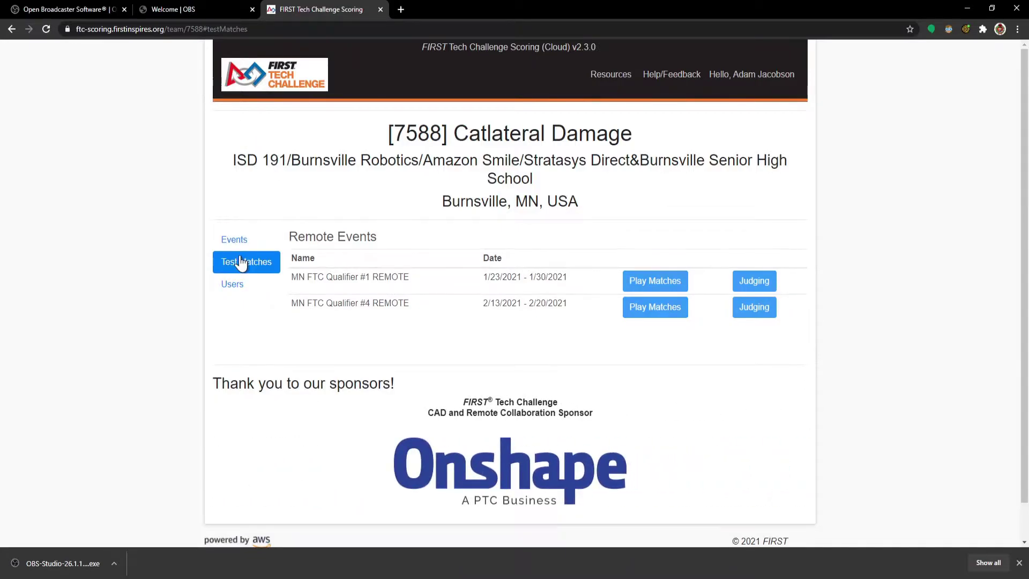
click(547, 292)
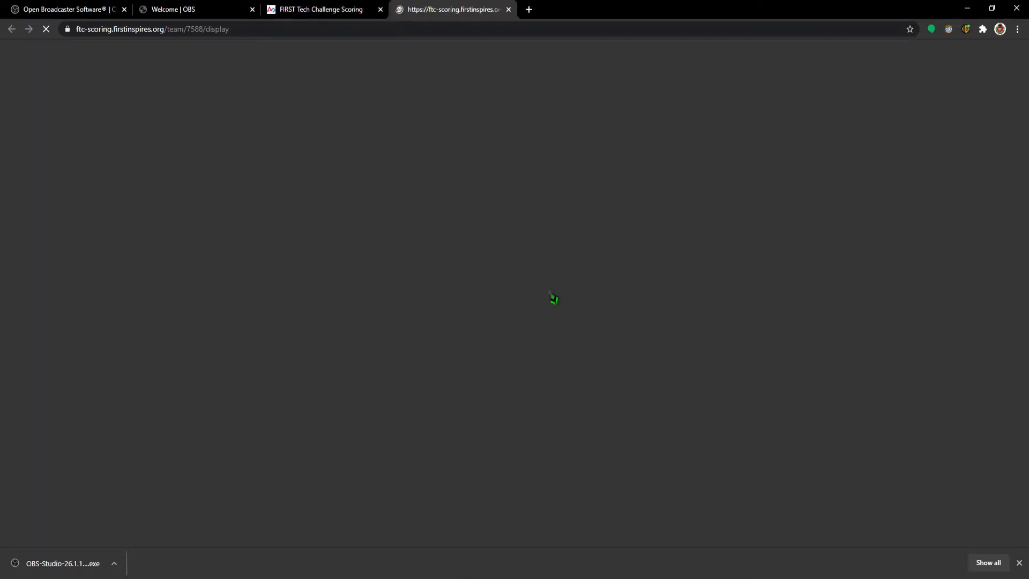
click(411, 31)
key(ctrl+c)
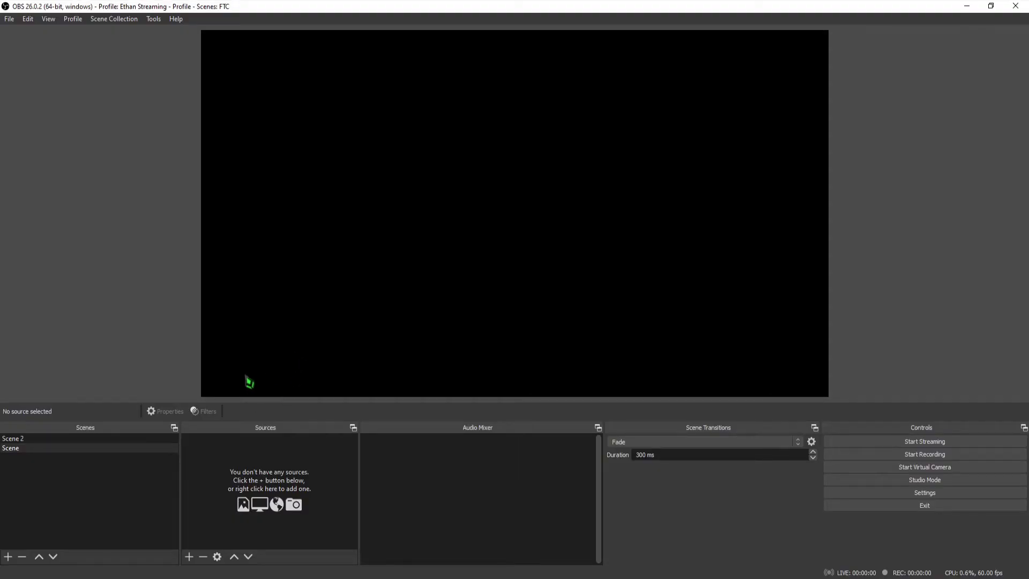
click(188, 556)
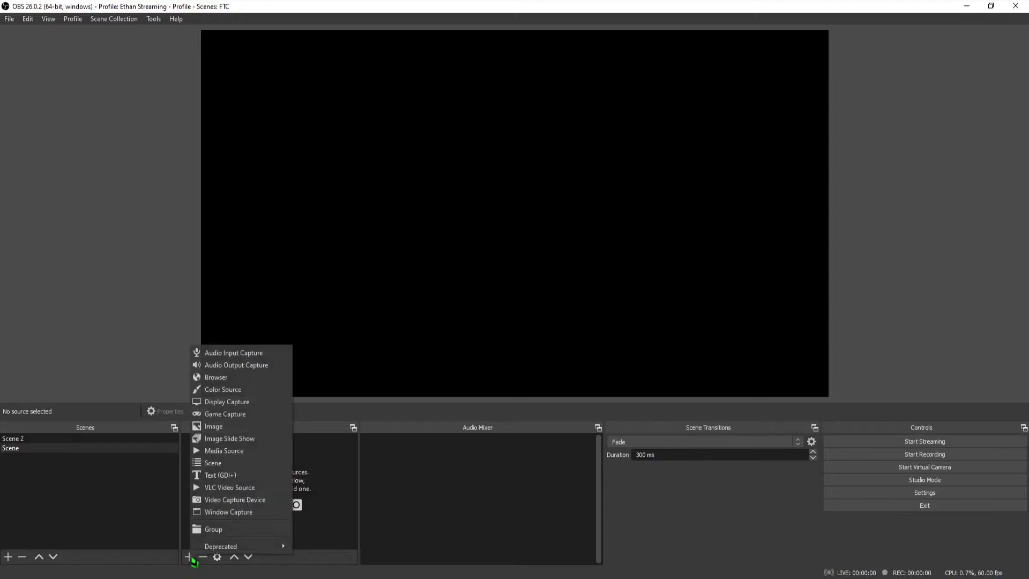
click(206, 379)
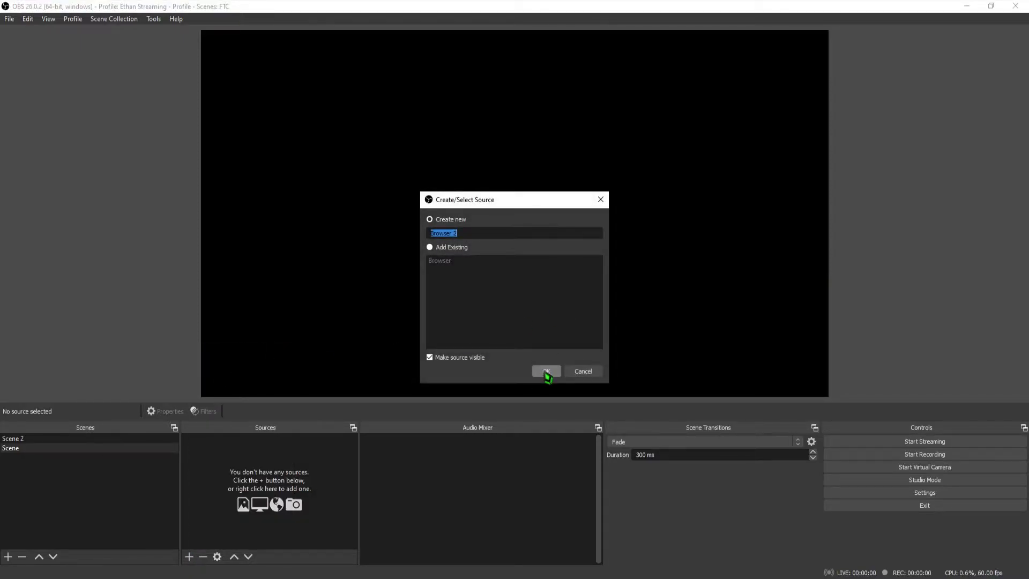
click(546, 371)
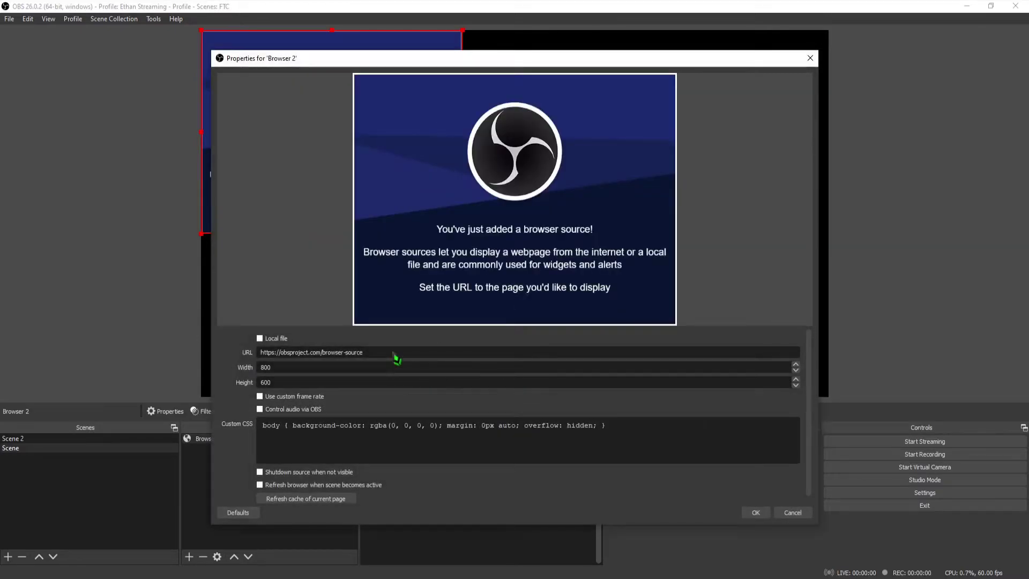
drag(379, 360, 206, 373)
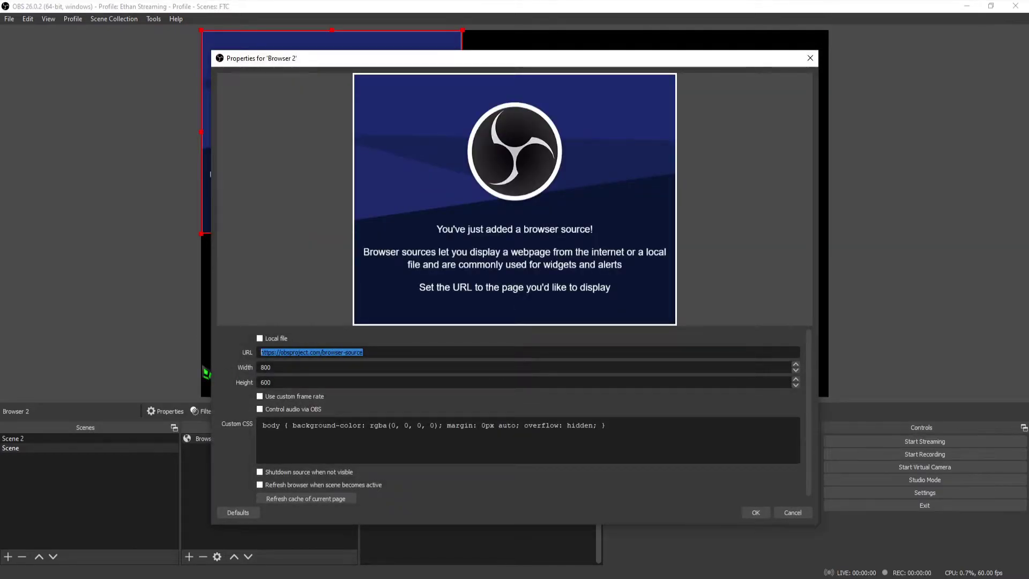
key(ctrl+v)
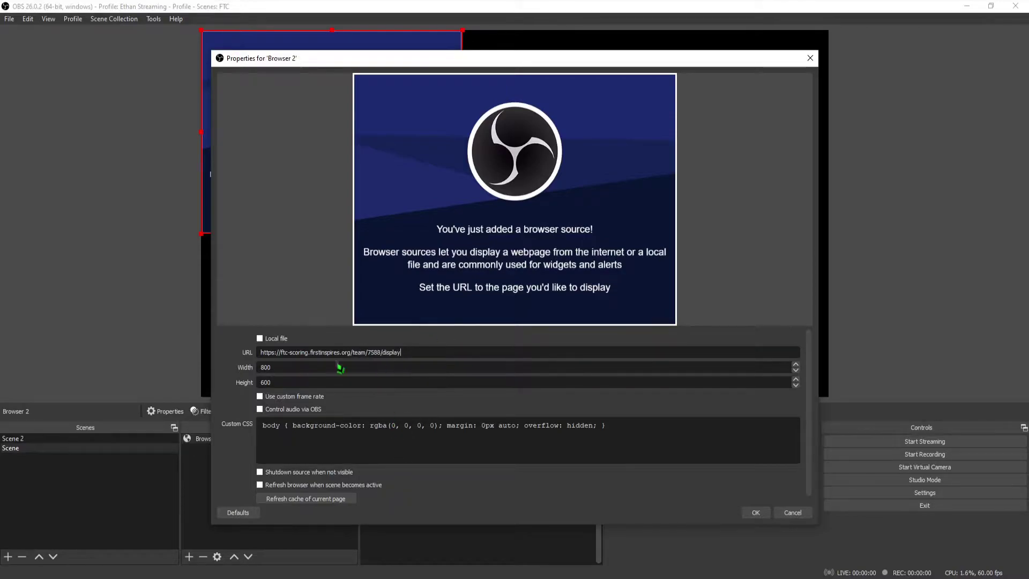
Step: Set the browser source's width and height so the page fills the whole canvas, and accept the properties
double_click(288, 369)
key(Tab)
double_click(283, 369)
key(Tab)
click(756, 512)
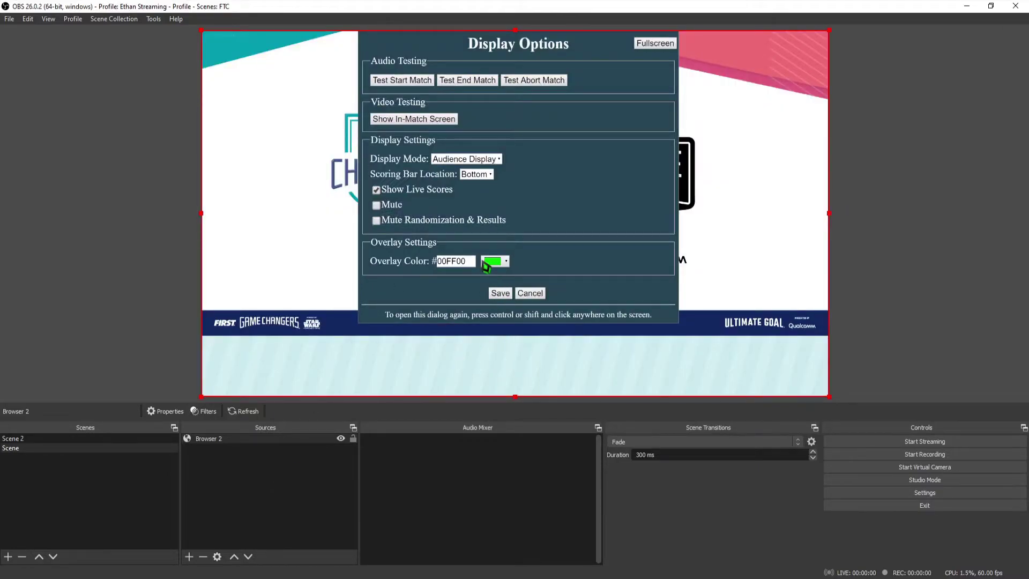
right_click(476, 270)
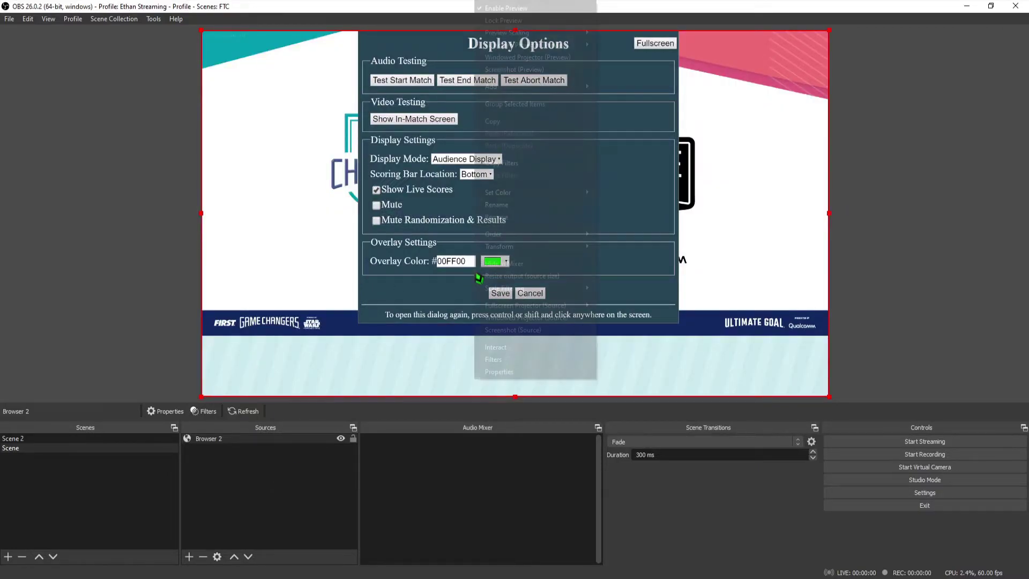
click(509, 348)
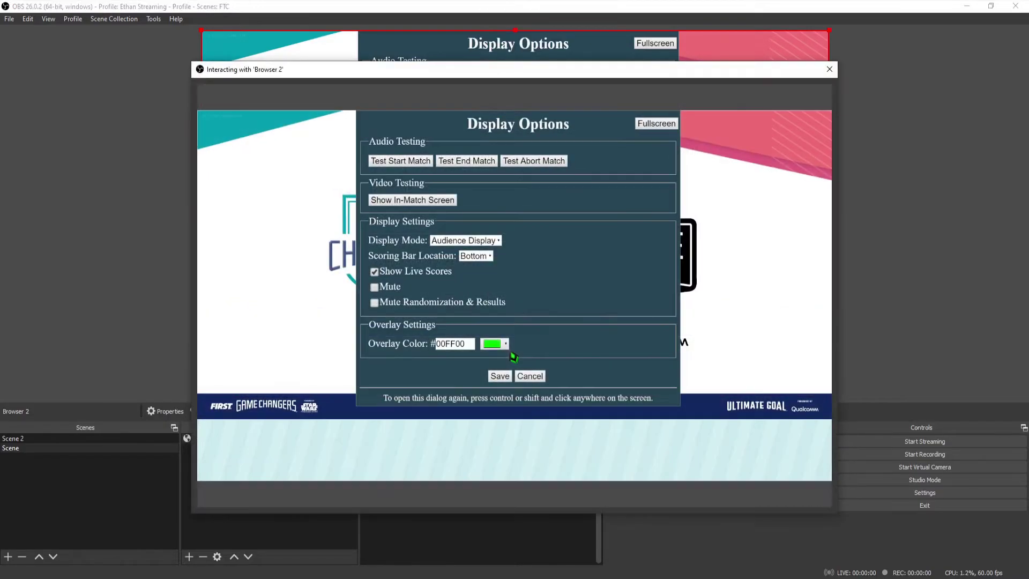
drag(347, 72, 334, 31)
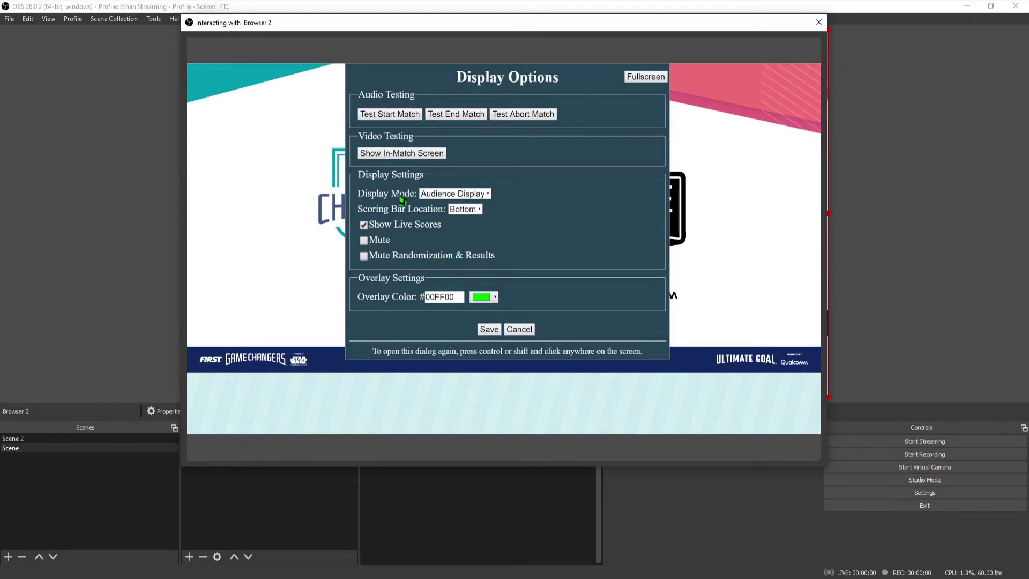
click(426, 194)
click(437, 196)
click(175, 385)
drag(743, 30, 896, 31)
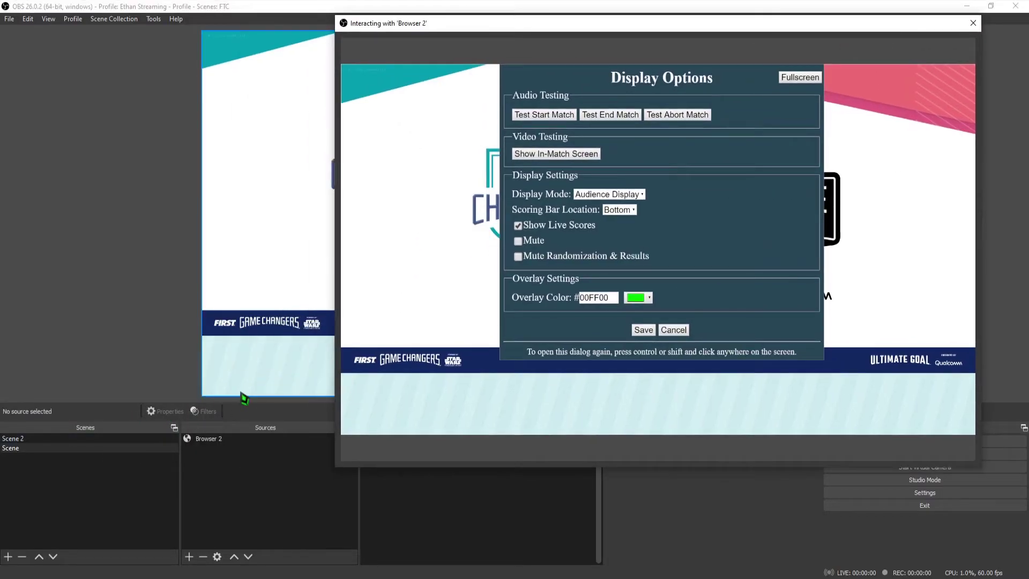
click(973, 23)
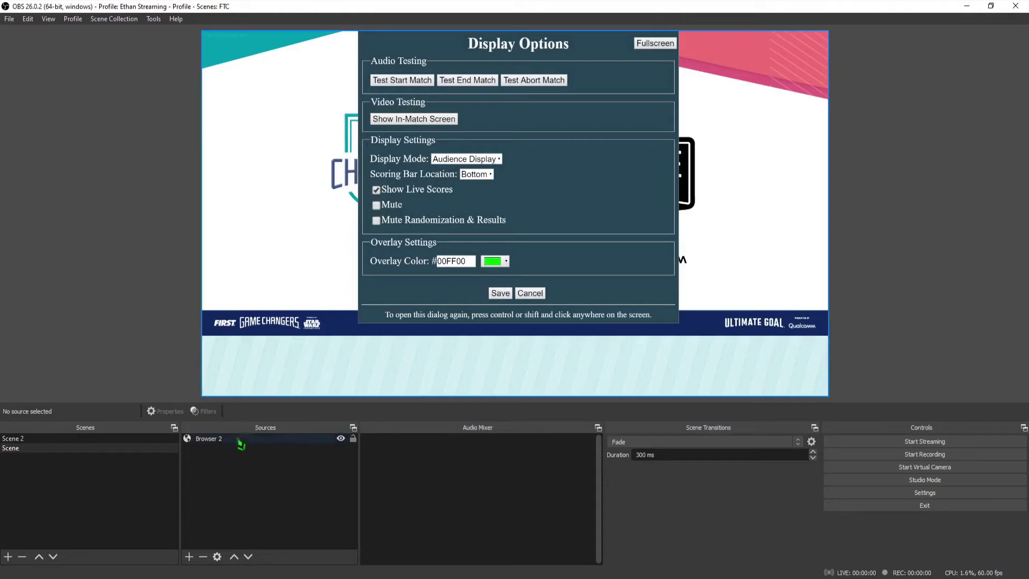
Step: Interact with the browser source's page, set its Display Mode to Overlay and save the display options
click(216, 439)
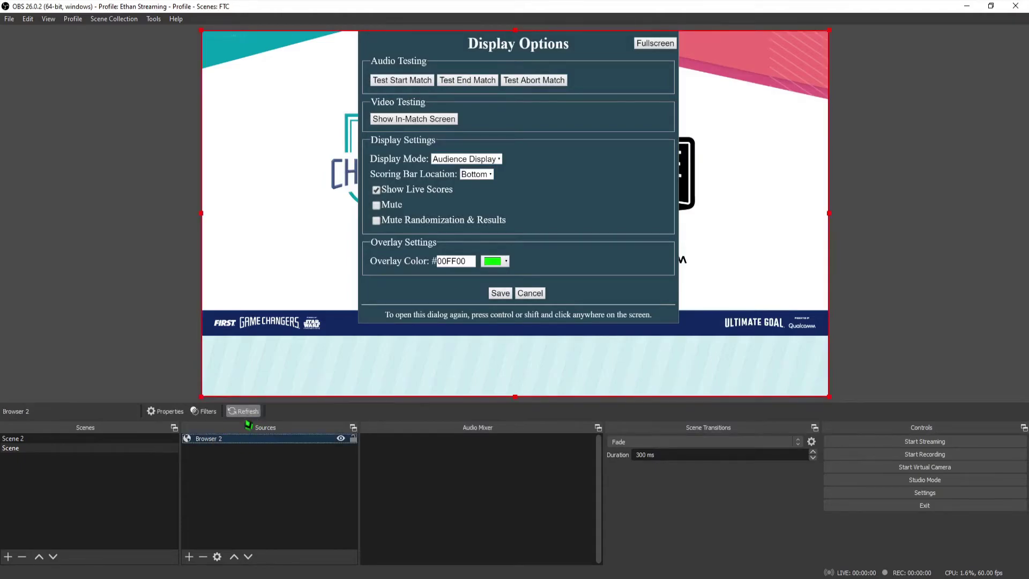
right_click(398, 310)
click(413, 348)
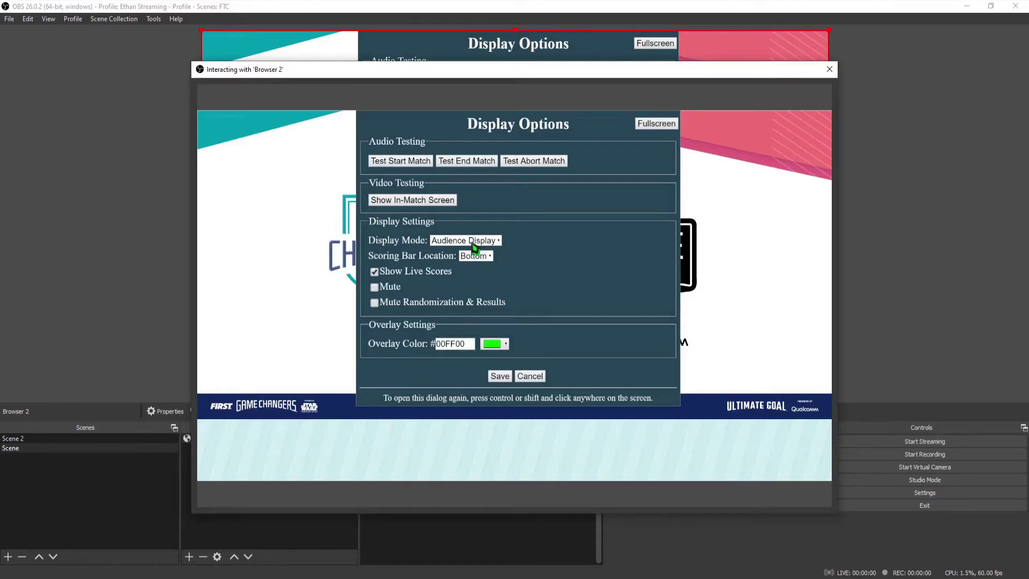
click(456, 245)
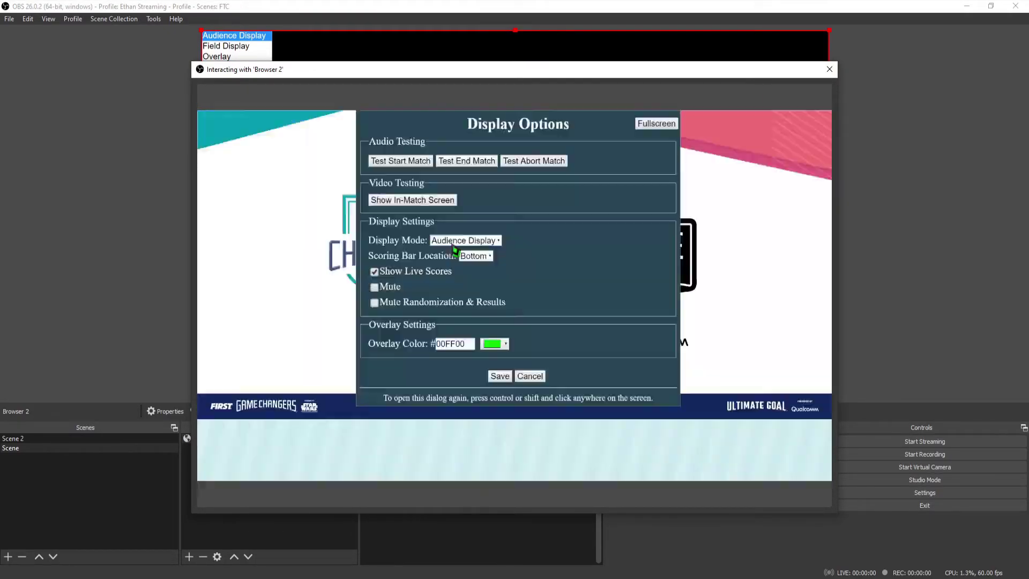
click(458, 244)
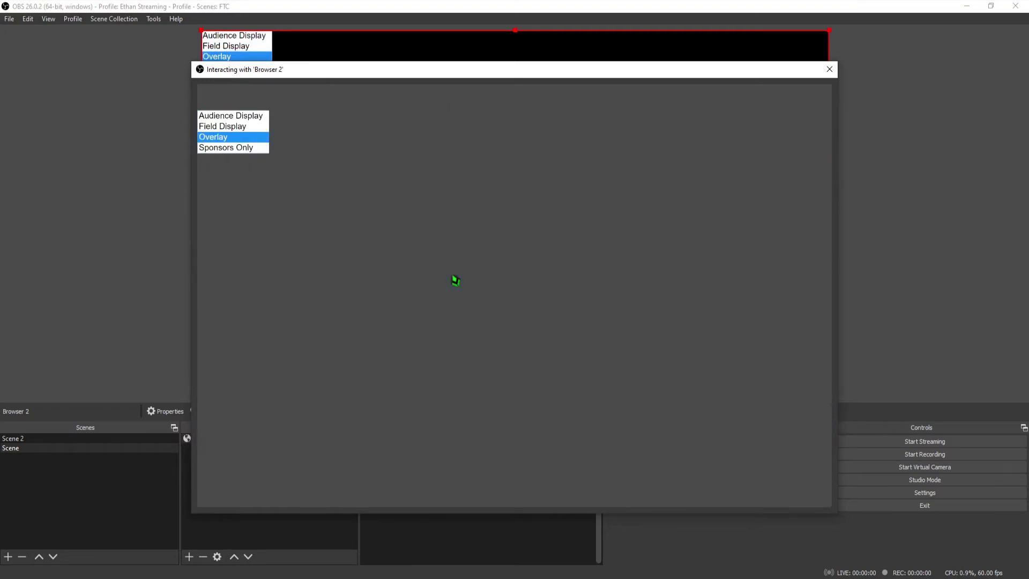
click(456, 281)
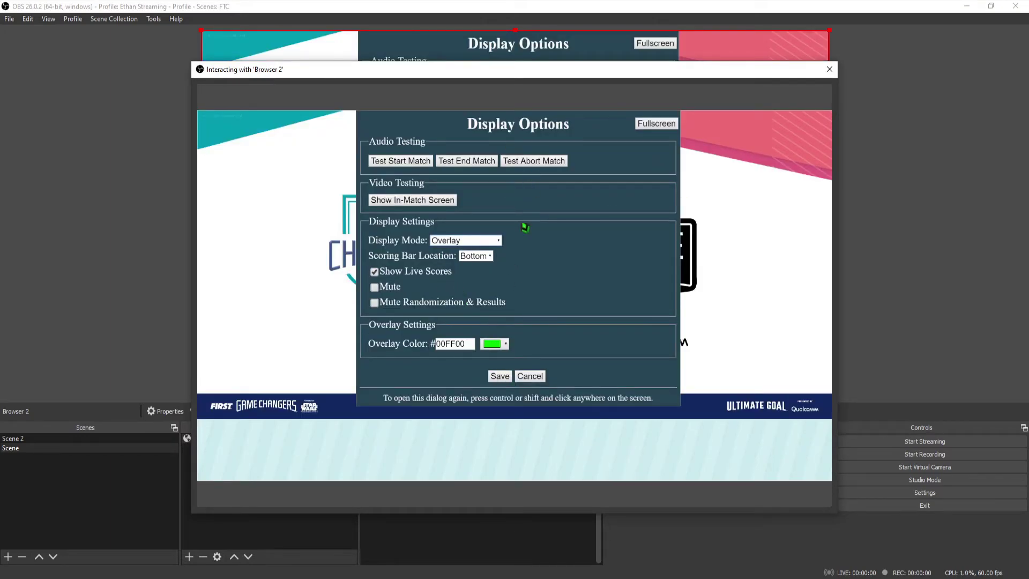
click(500, 376)
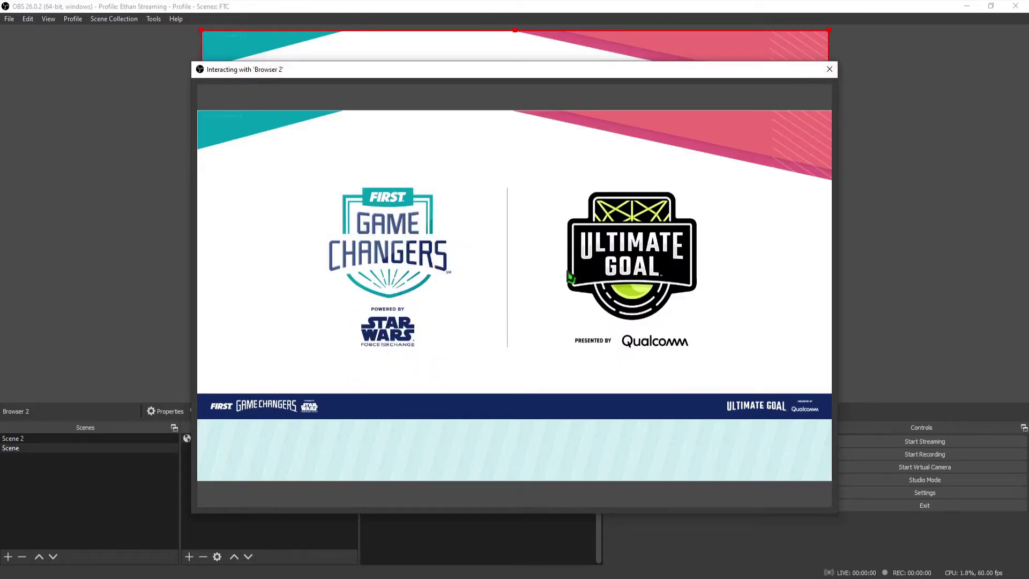
click(829, 70)
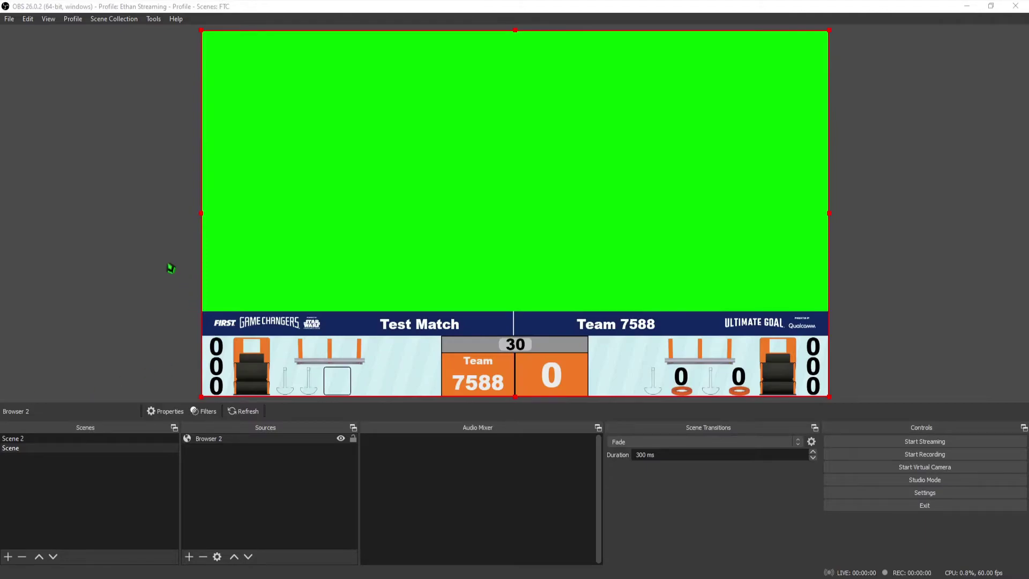
Step: Add a Chroma Key effect filter to the browser source, keeping the default filter name
click(169, 265)
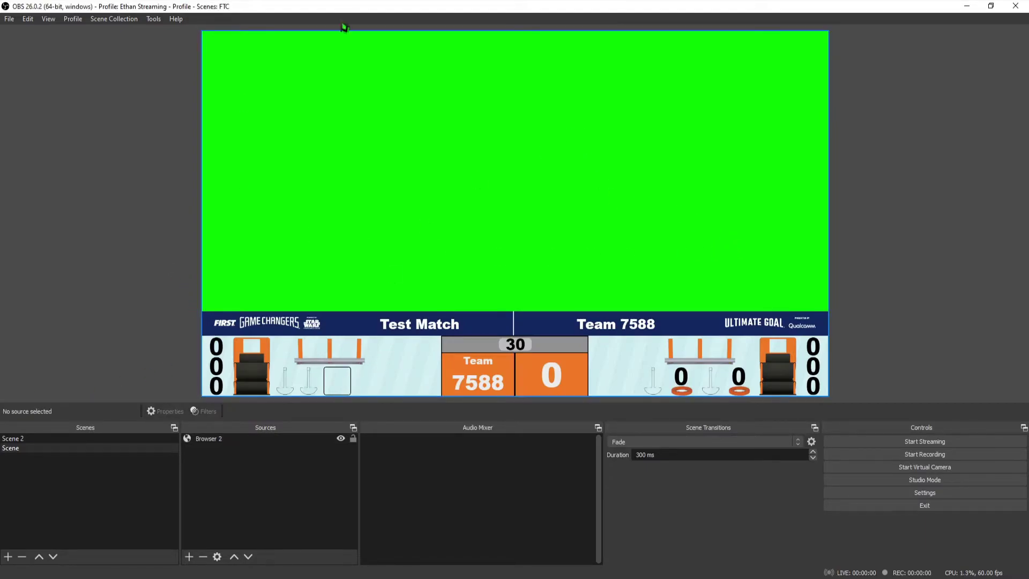
click(209, 439)
right_click(212, 448)
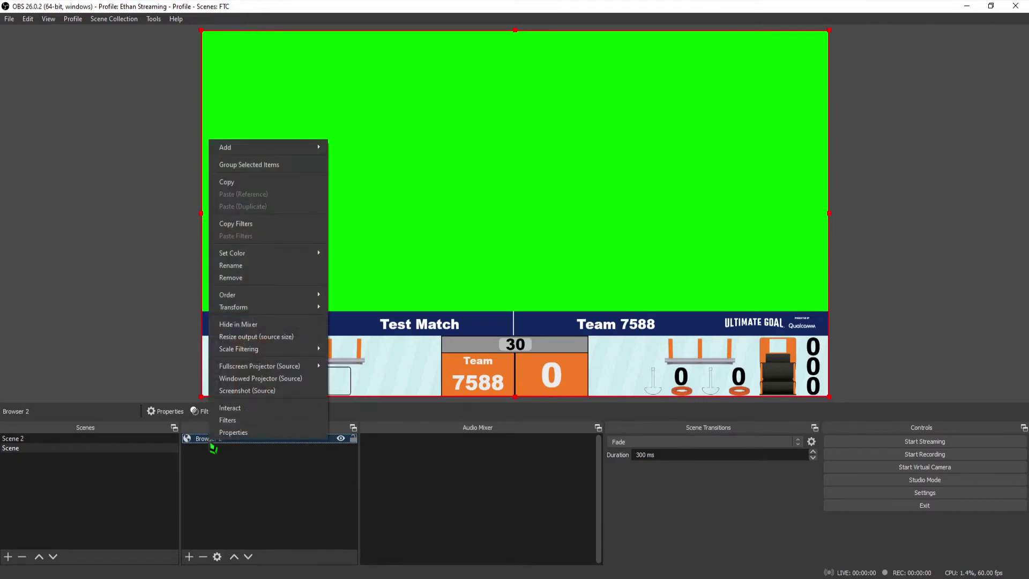
click(221, 454)
click(211, 439)
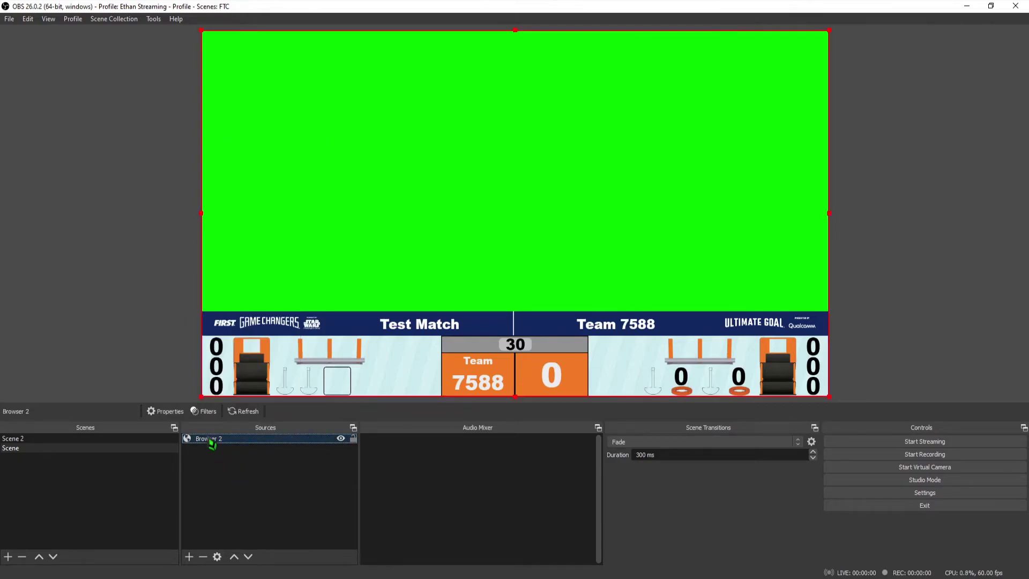
click(195, 416)
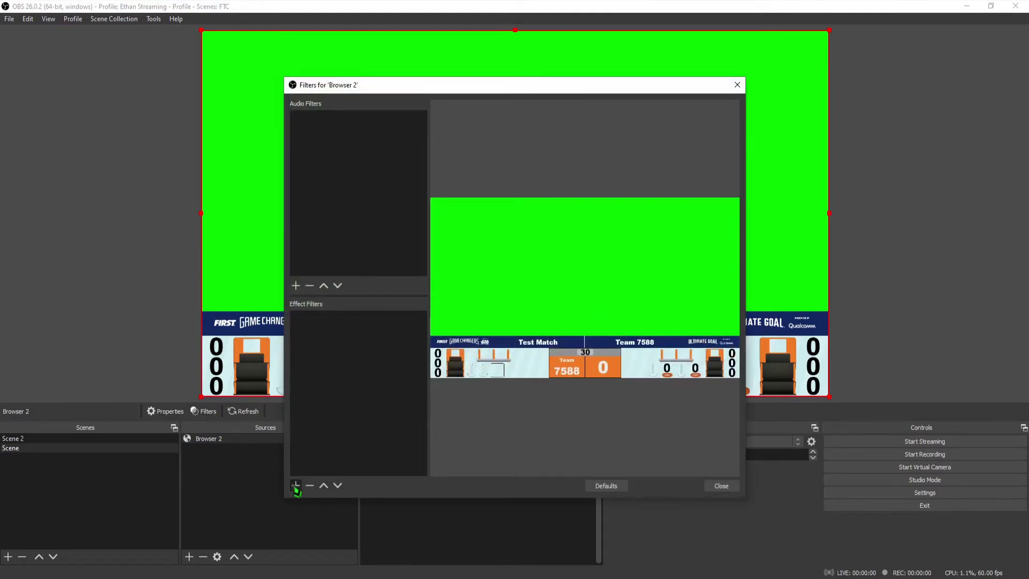
click(296, 485)
click(320, 367)
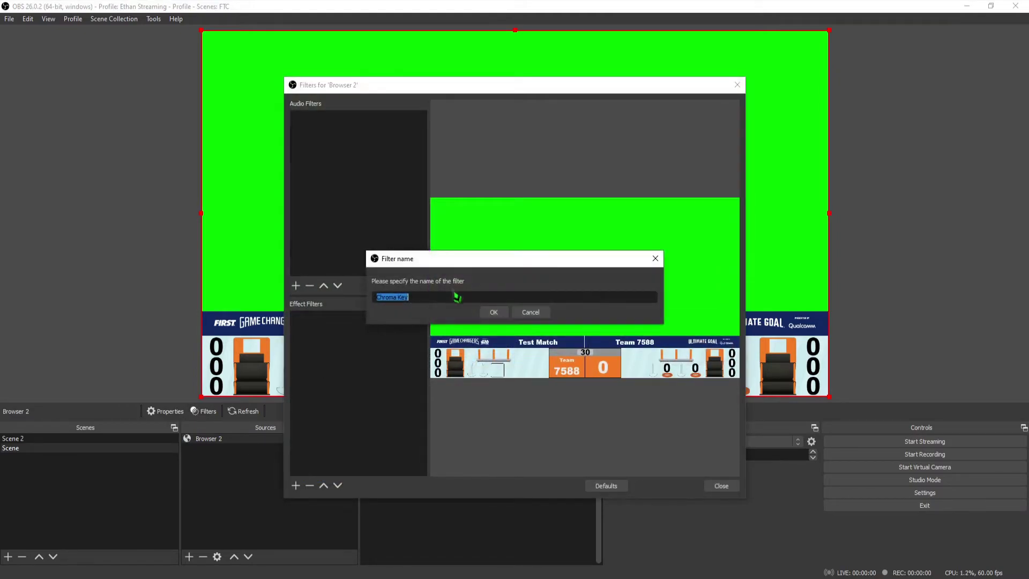
click(487, 311)
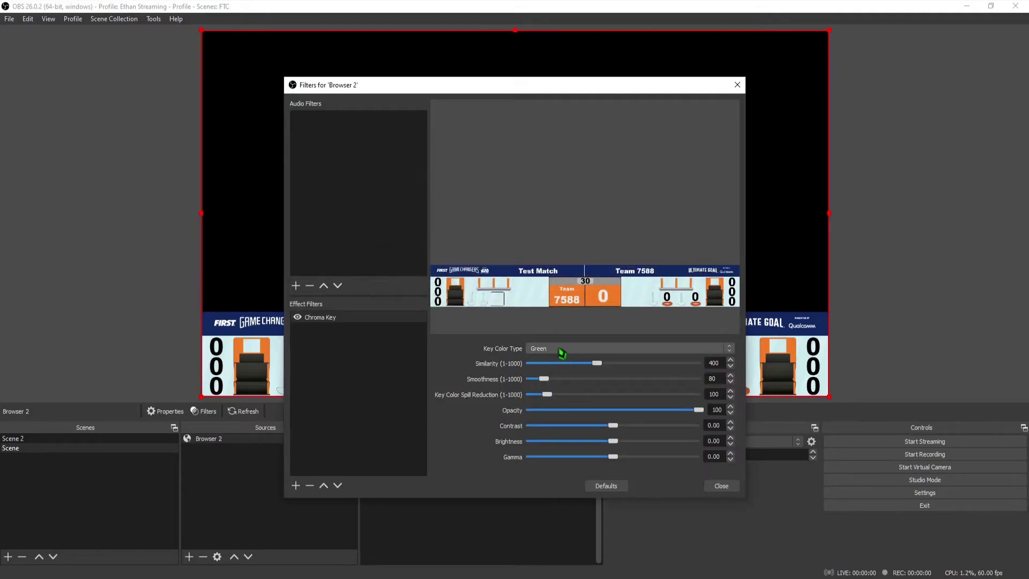
Step: Set the Chroma Key filter's similarity to 66 and close the filter settings
mouse_move(525, 88)
mouse_down()
mouse_move(521, 391)
mouse_move(329, 239)
mouse_move(499, 343)
mouse_move(537, 84)
mouse_up()
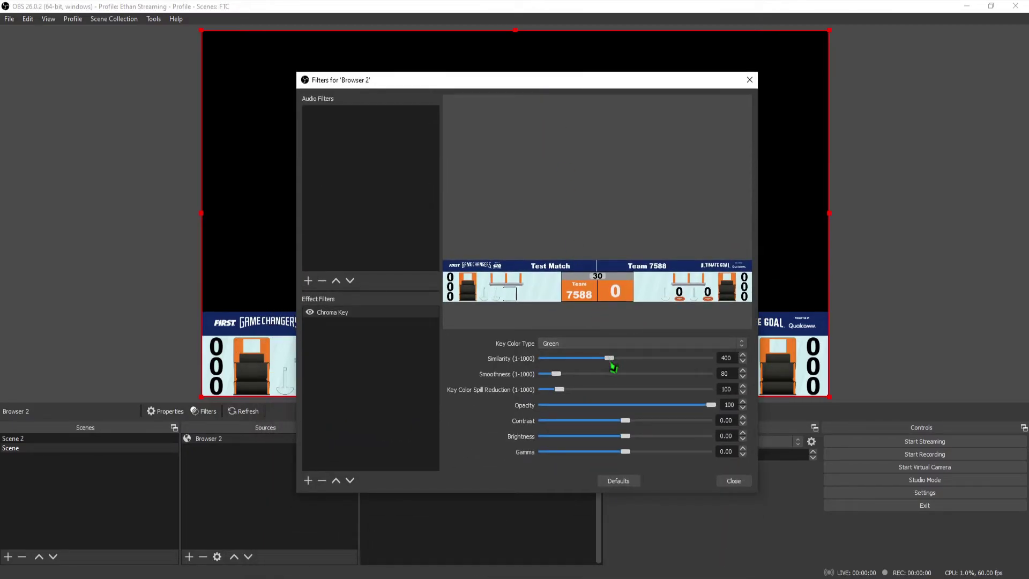
drag(611, 362, 562, 382)
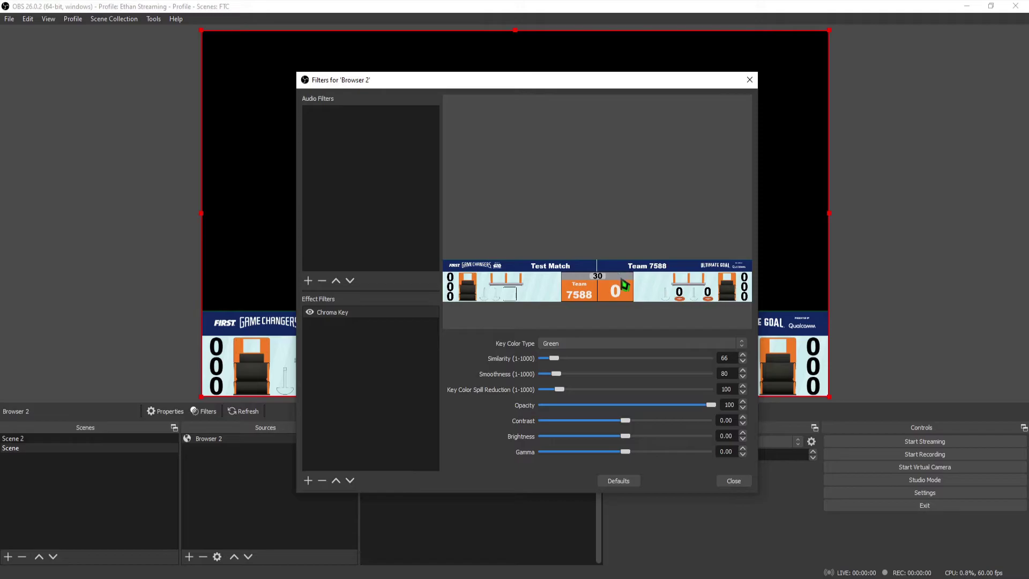
click(734, 481)
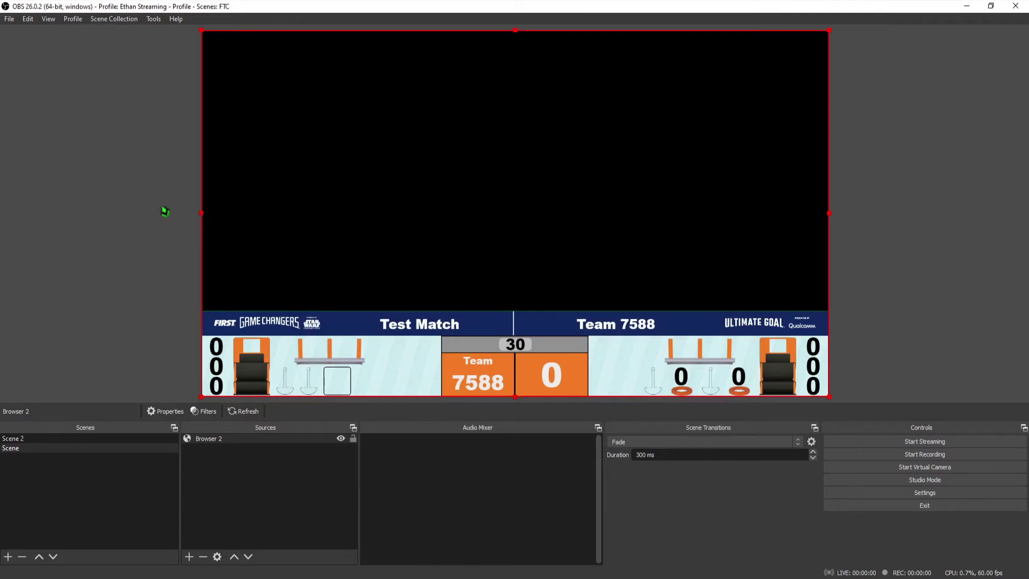
Step: Add a new video capture device source to the scene, using Logi Capture as the device
click(163, 211)
click(189, 556)
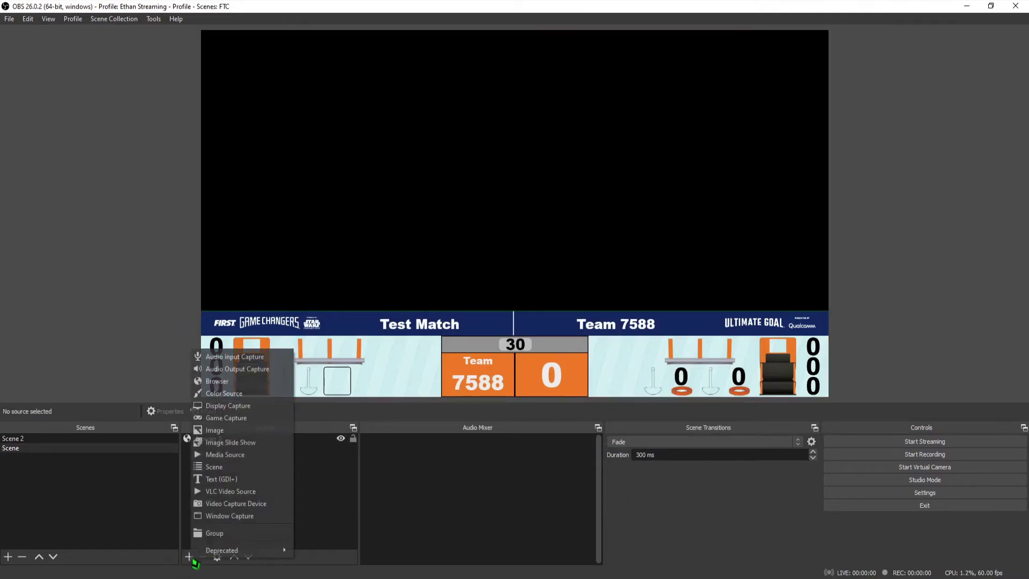
click(226, 503)
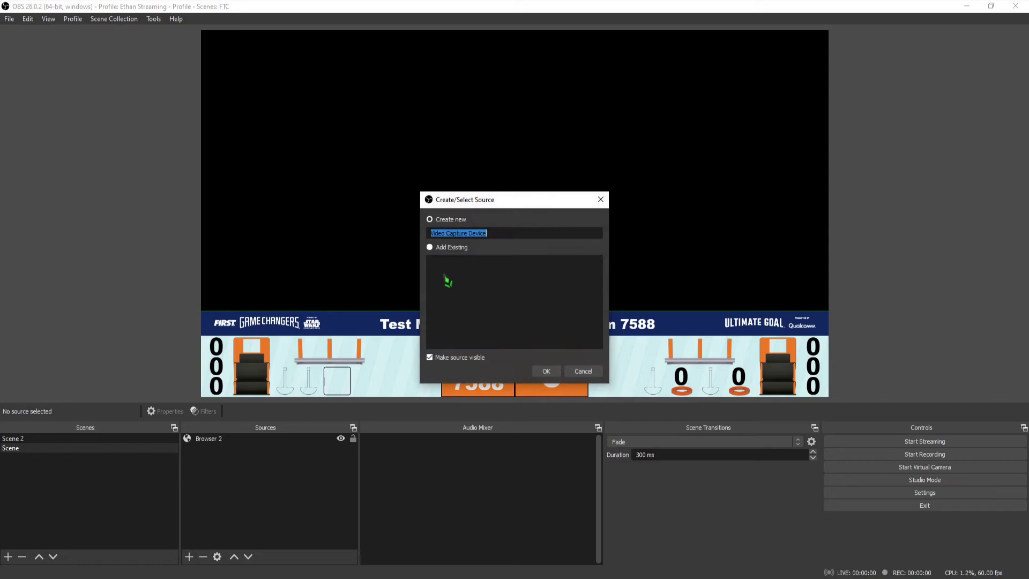
click(552, 375)
click(335, 340)
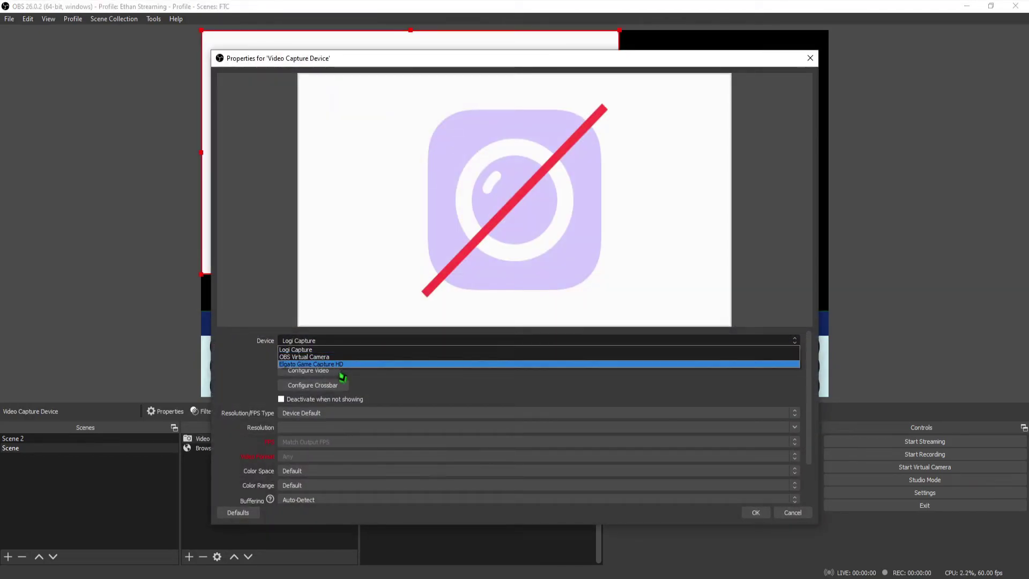
click(365, 384)
click(754, 512)
Step: Remove the Video Capture Device source and add the Test5 118 robot field image to the scene beneath the Browser 2 source
right_click(215, 439)
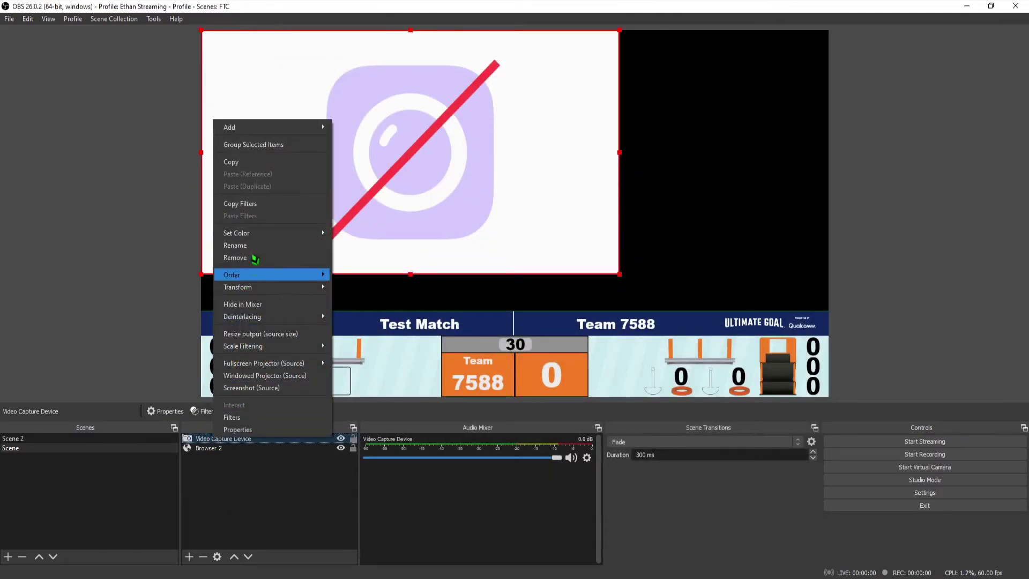
click(236, 258)
click(552, 311)
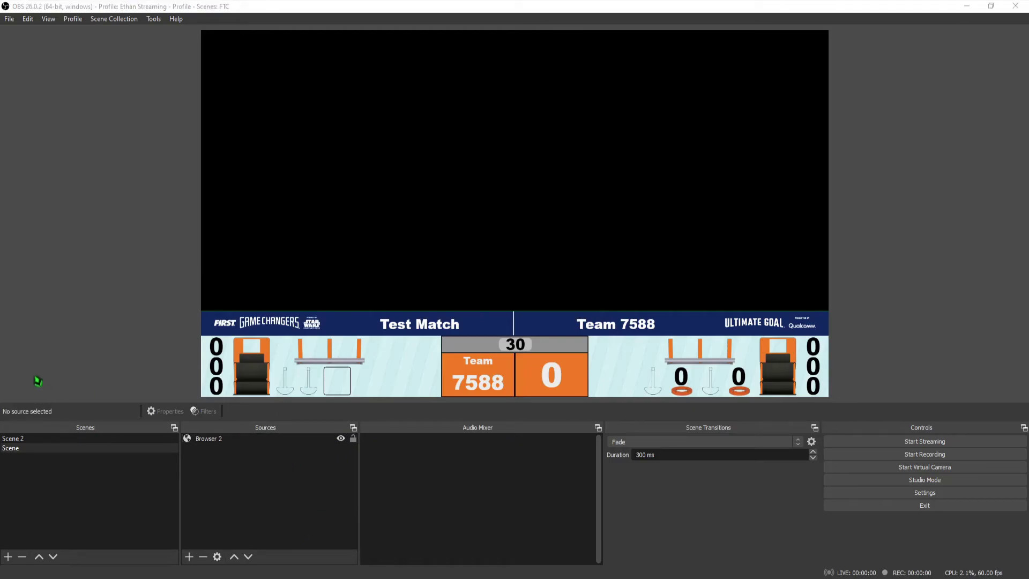
drag(0, 407, 211, 474)
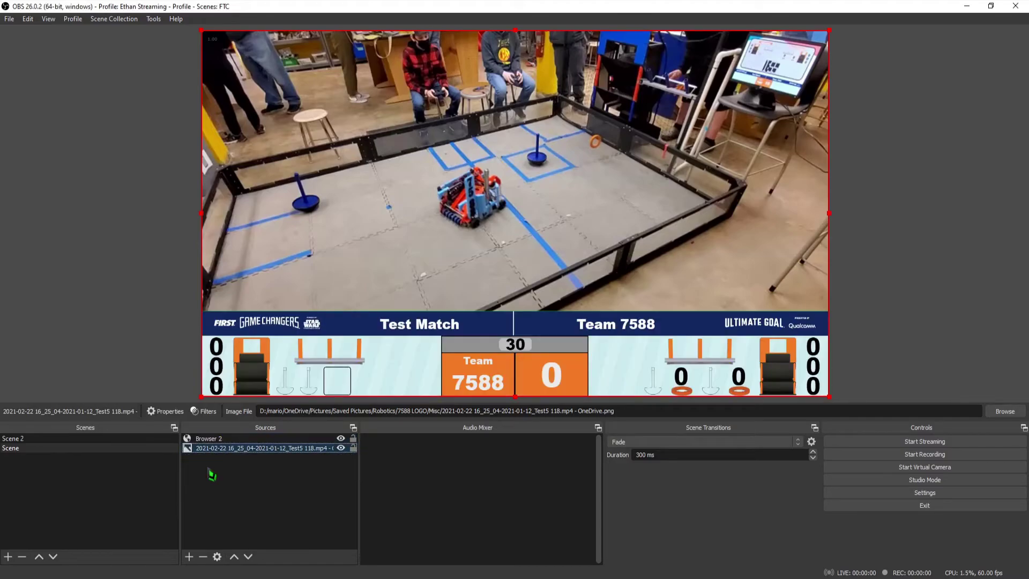
Step: Move the field image source above Browser 2 and back beneath it, trying both orders in the source list
drag(219, 454, 216, 441)
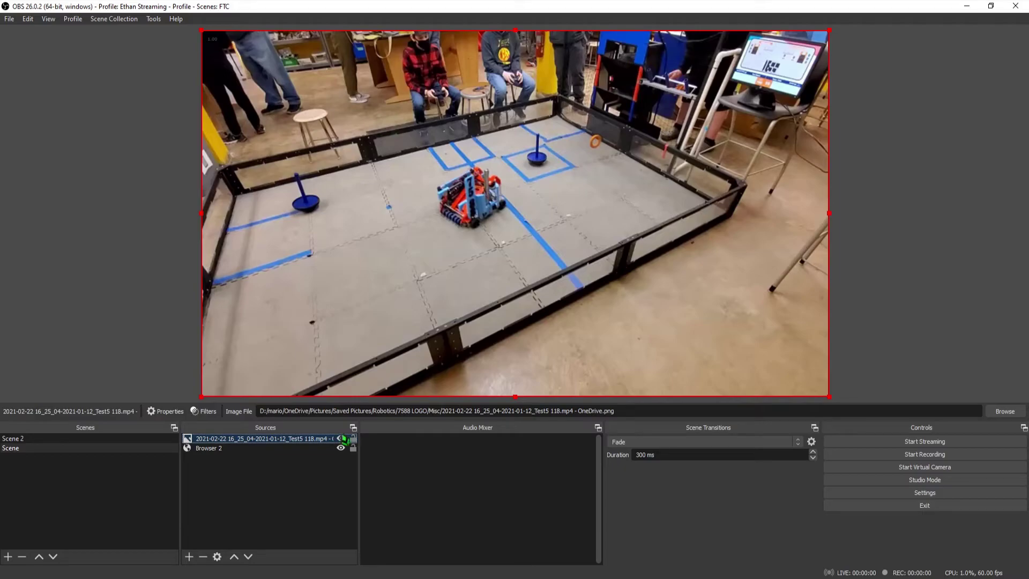
drag(215, 443, 238, 482)
click(234, 556)
click(248, 556)
click(234, 557)
click(248, 557)
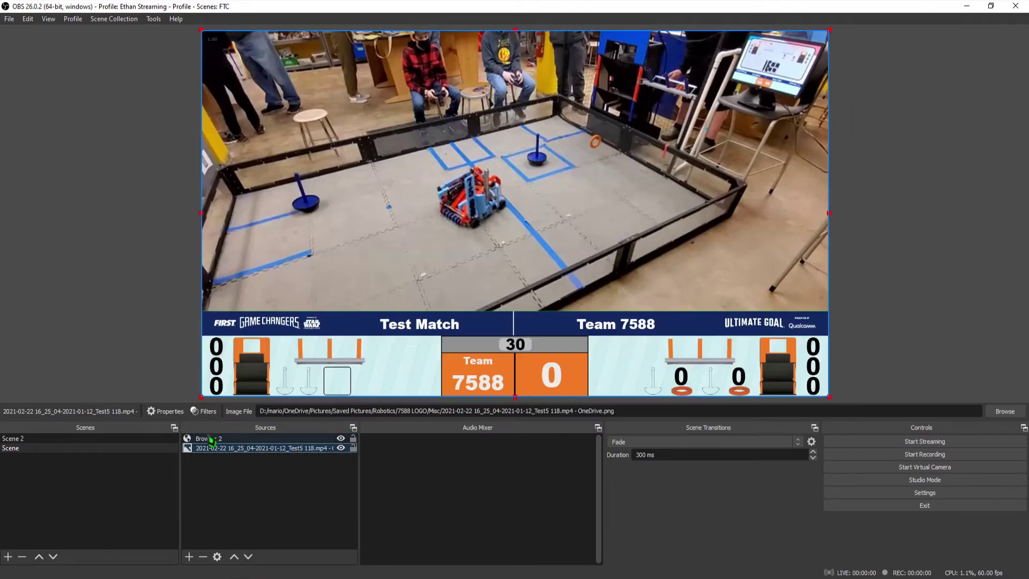
click(228, 485)
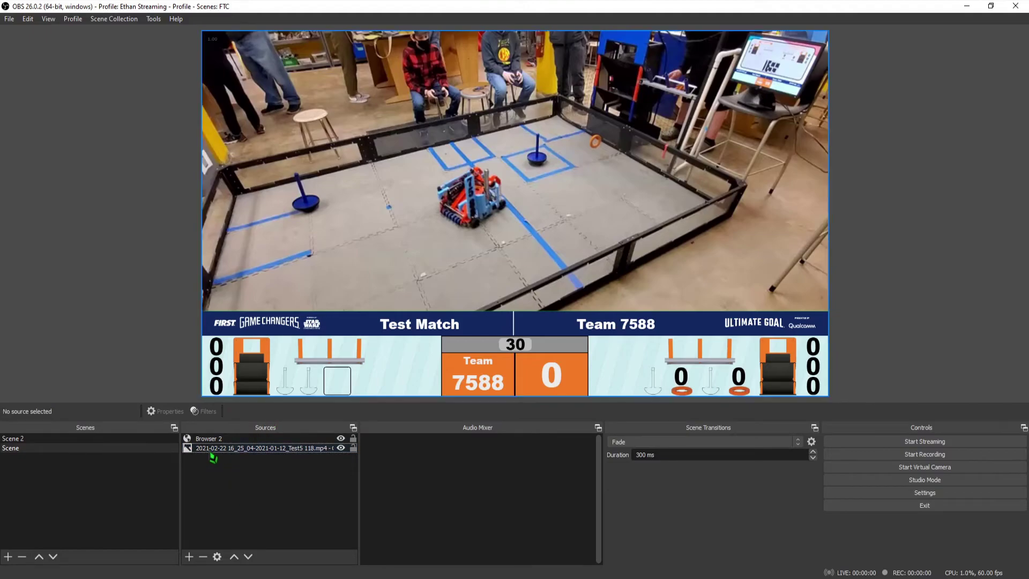
Step: Hide the Browser 2 scoring overlay and show it again
click(340, 439)
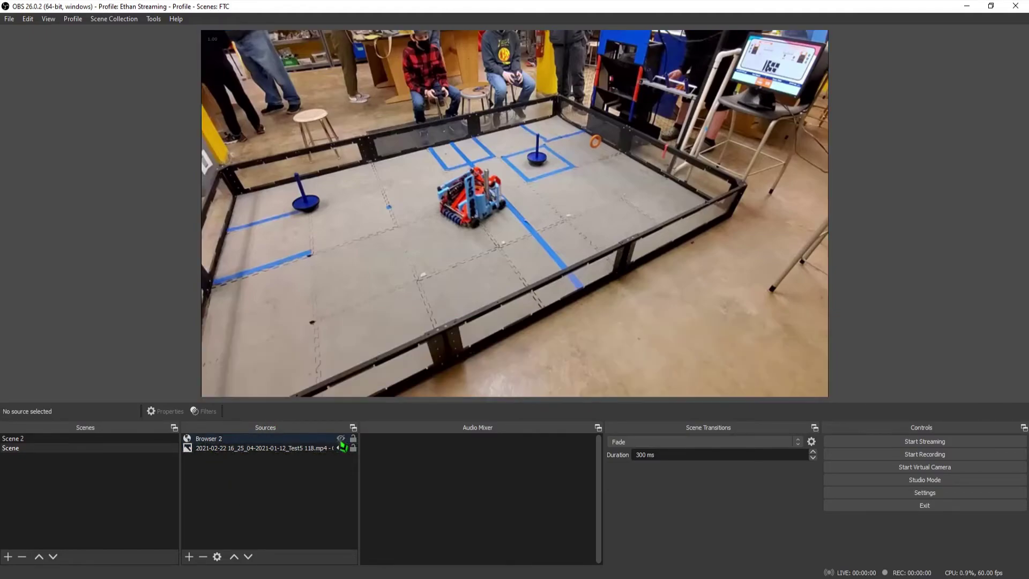
click(341, 439)
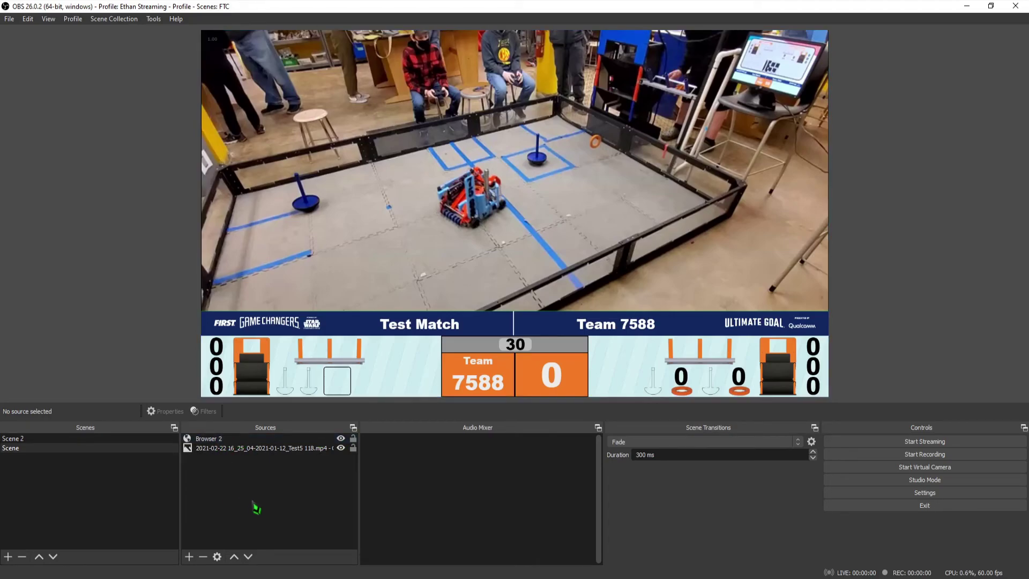
click(229, 449)
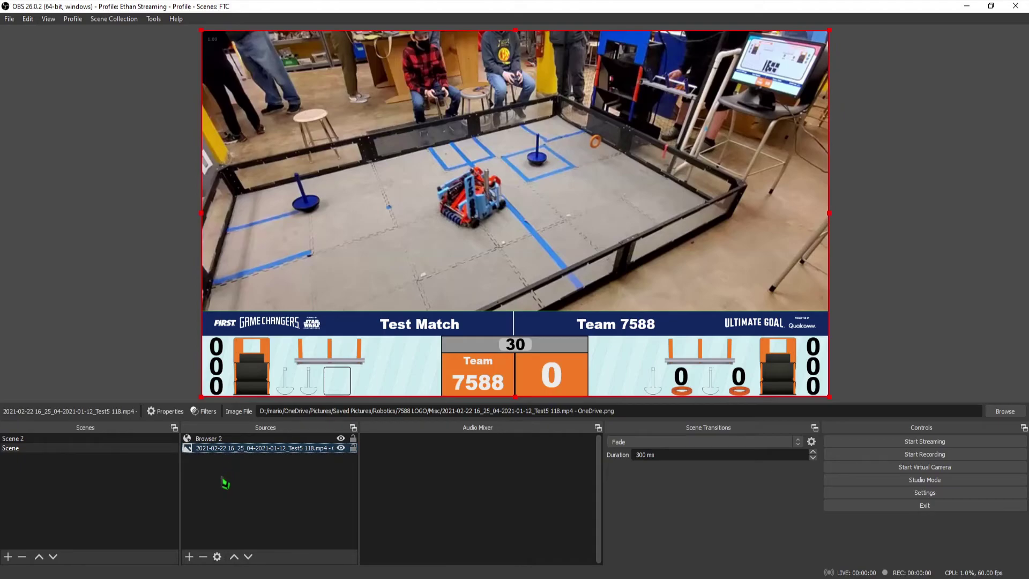
click(221, 484)
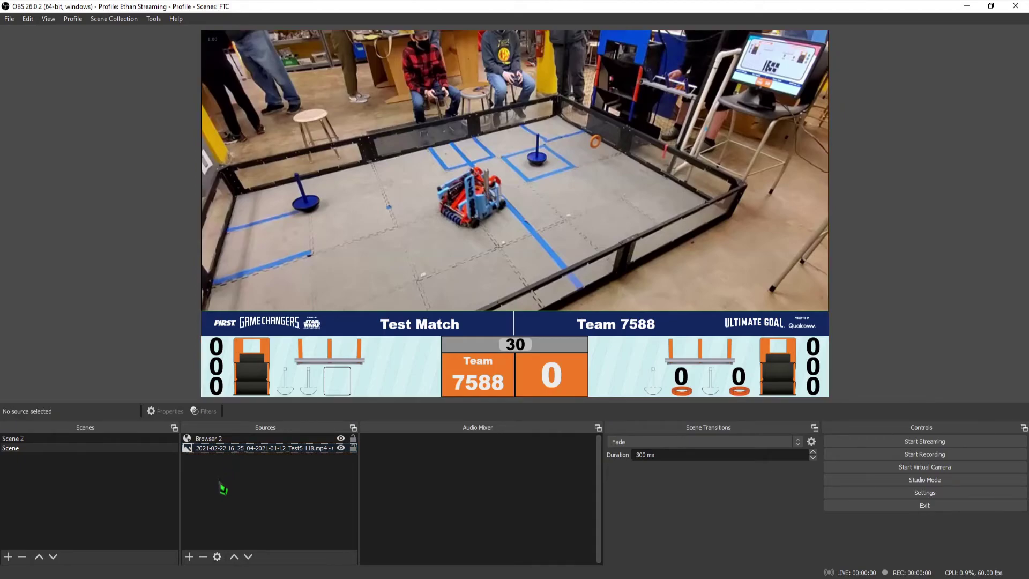
Step: Shrink the field image proportionally toward its upper-left corner so its lower edge meets the top of the scoring overlay
click(233, 450)
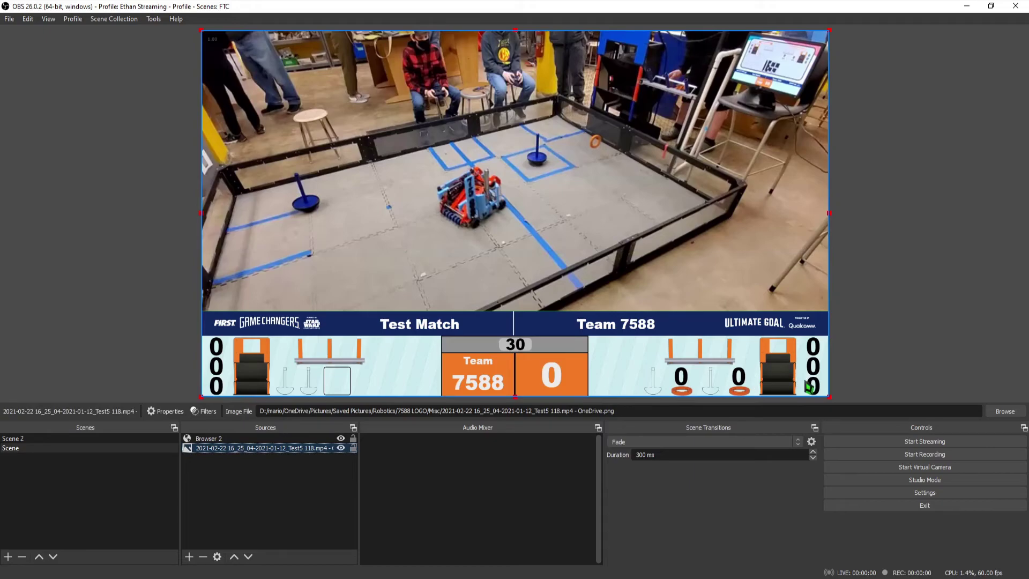
drag(835, 405, 687, 303)
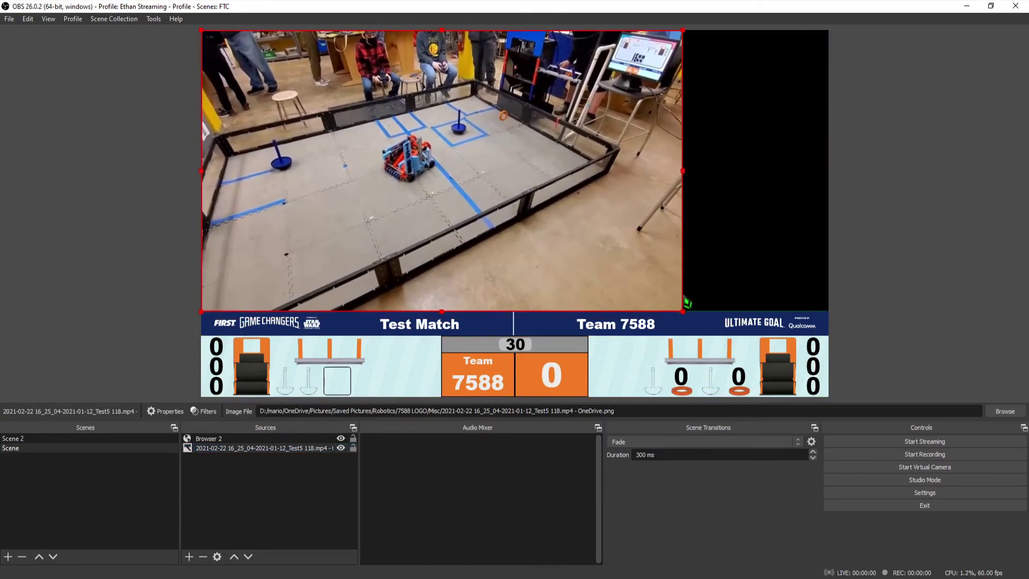
click(168, 225)
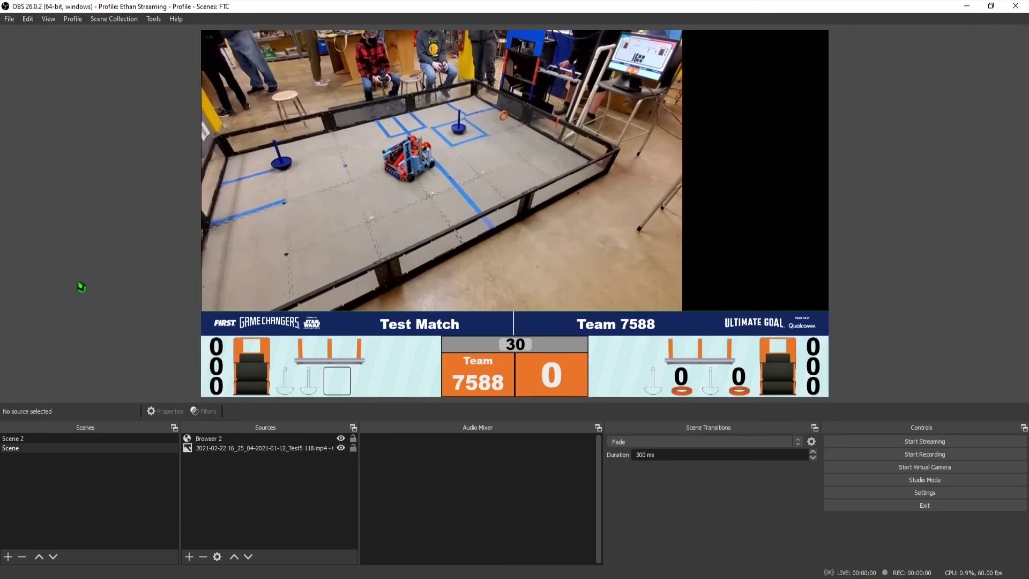
Step: Add a 1920 x 1080 color source, pick the logo's blue #009ada from the screen, and place it beneath all other sources
click(189, 556)
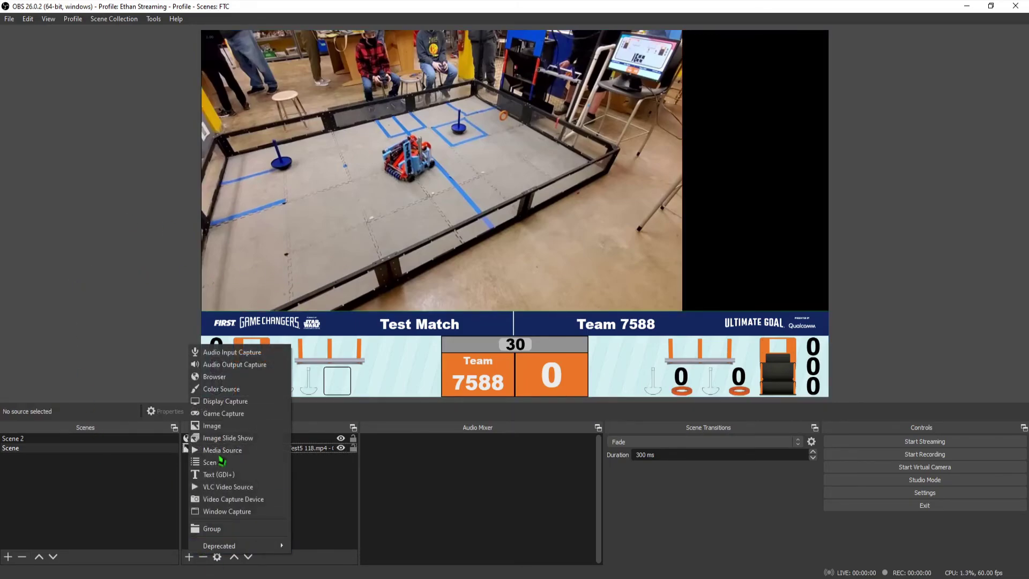
click(221, 388)
click(540, 370)
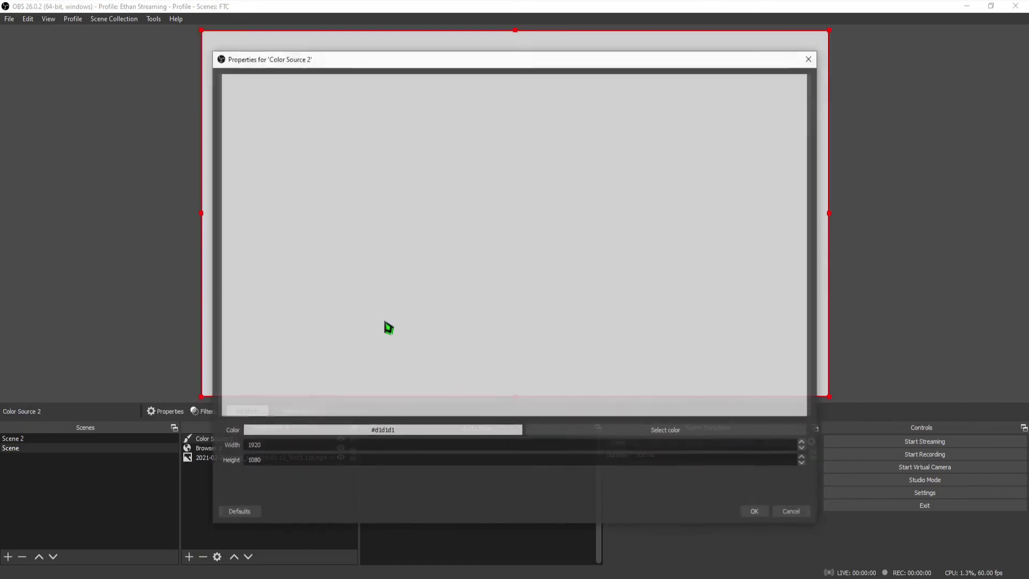
click(590, 435)
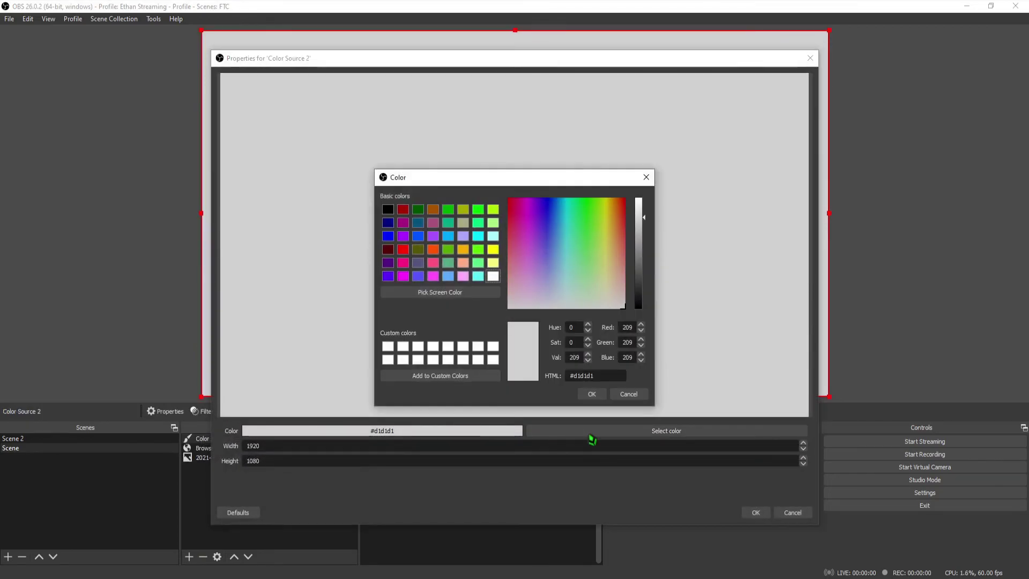
click(437, 293)
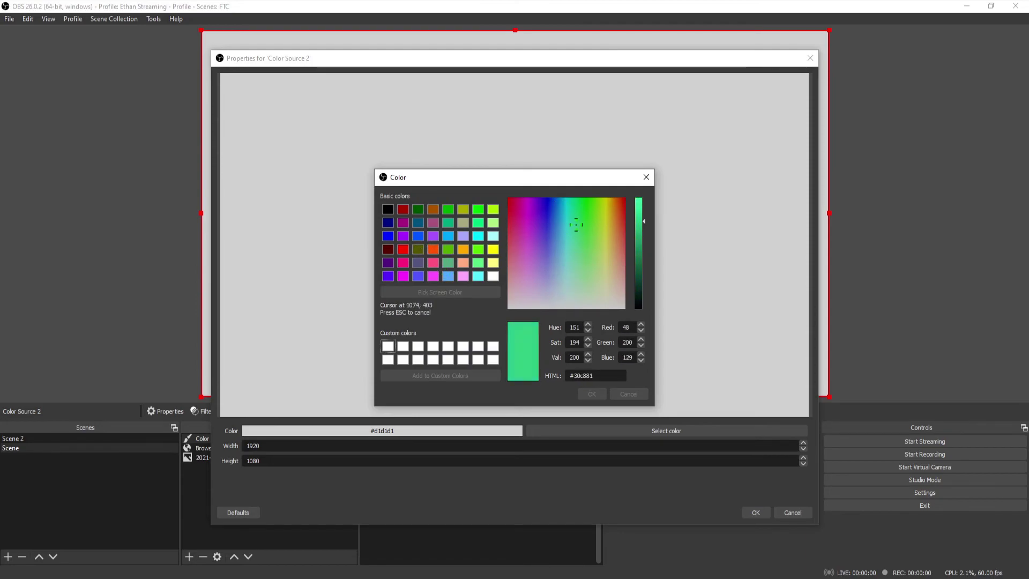
click(0, 488)
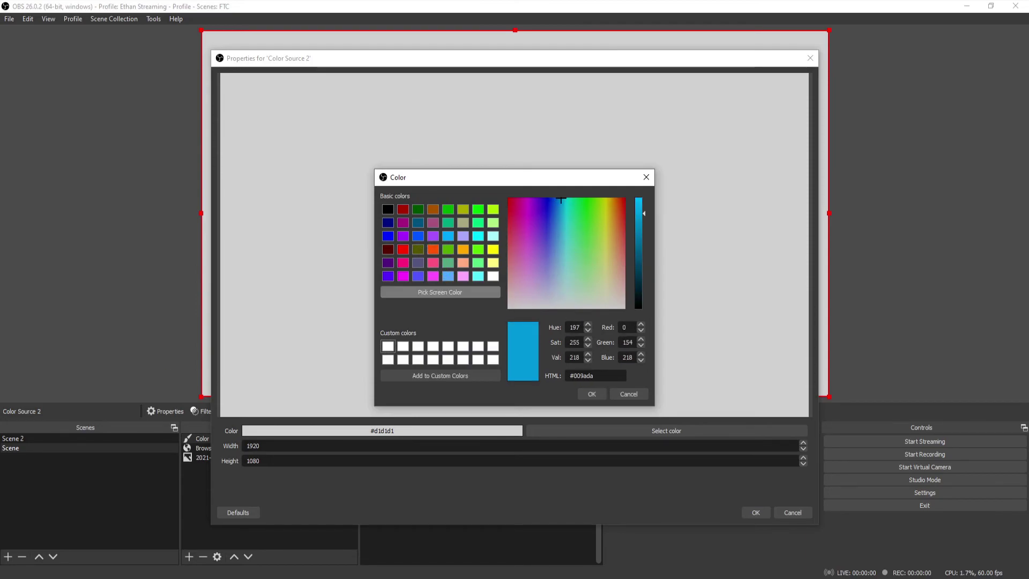
click(591, 400)
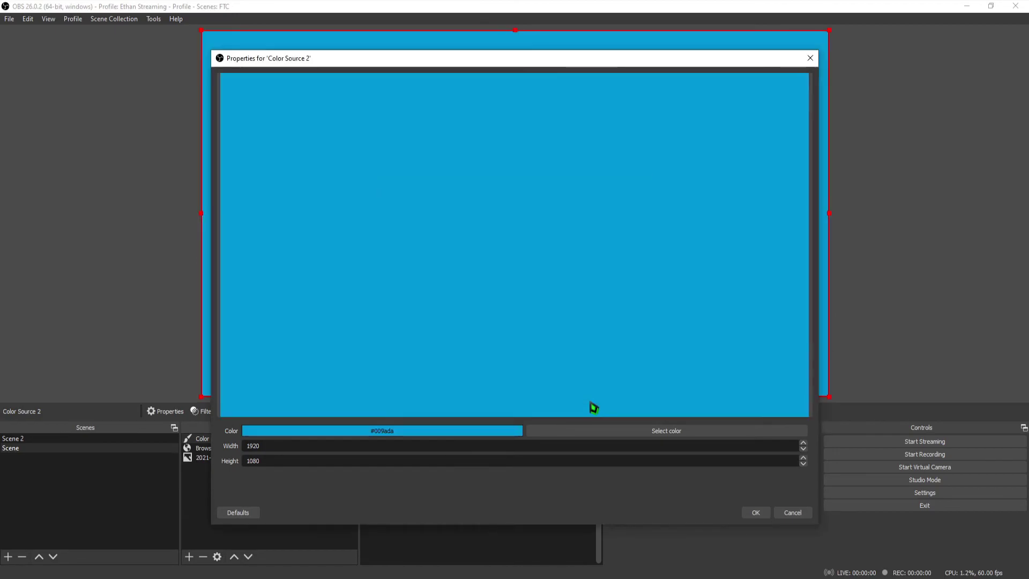
click(756, 513)
drag(225, 439, 221, 467)
click(248, 514)
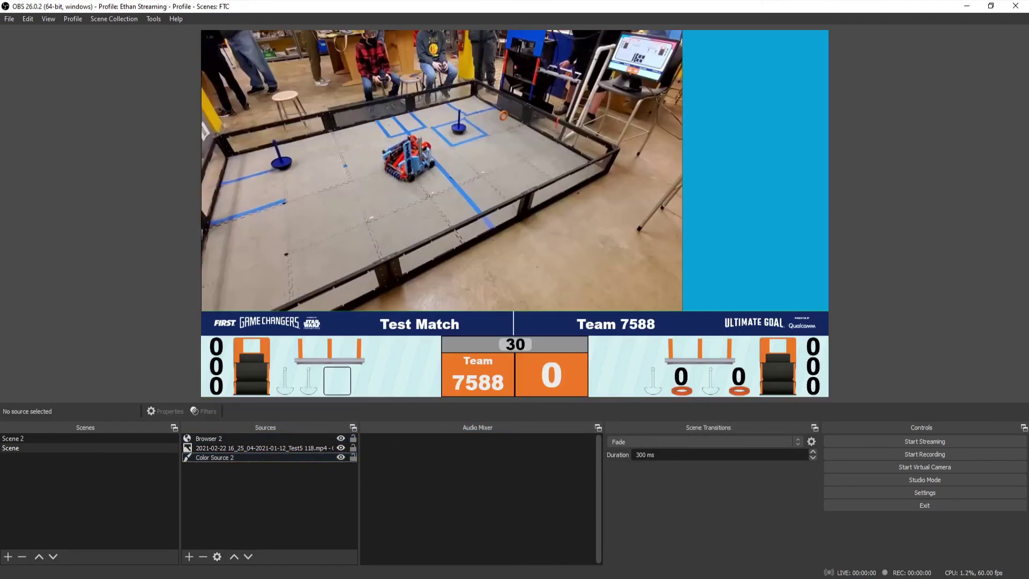
Step: Add the Full Shot(Blue).png logo and scale it to the width of the blue strip beside the field image, centred vertically
drag(268, 500, 272, 499)
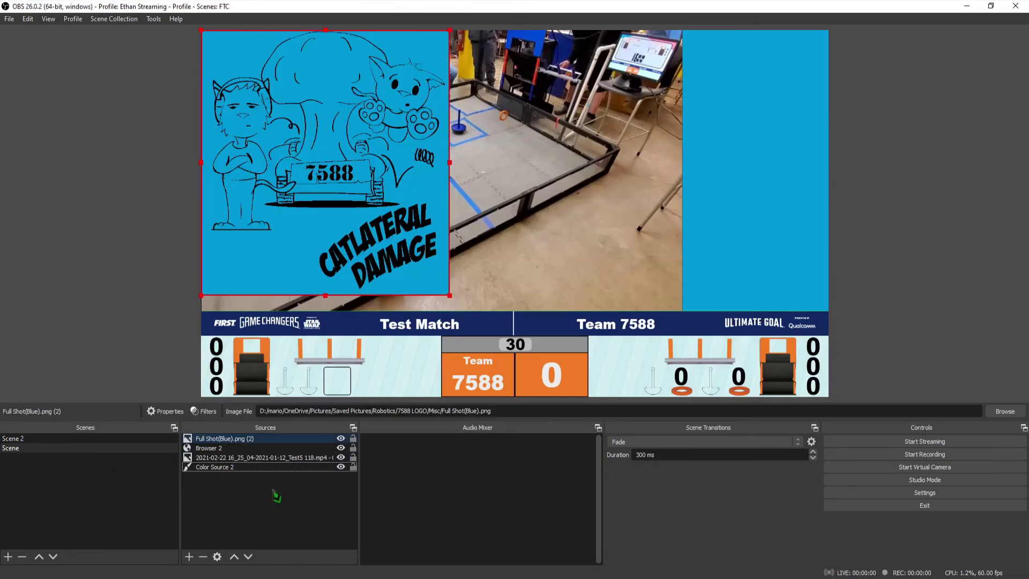
drag(203, 31, 751, 136)
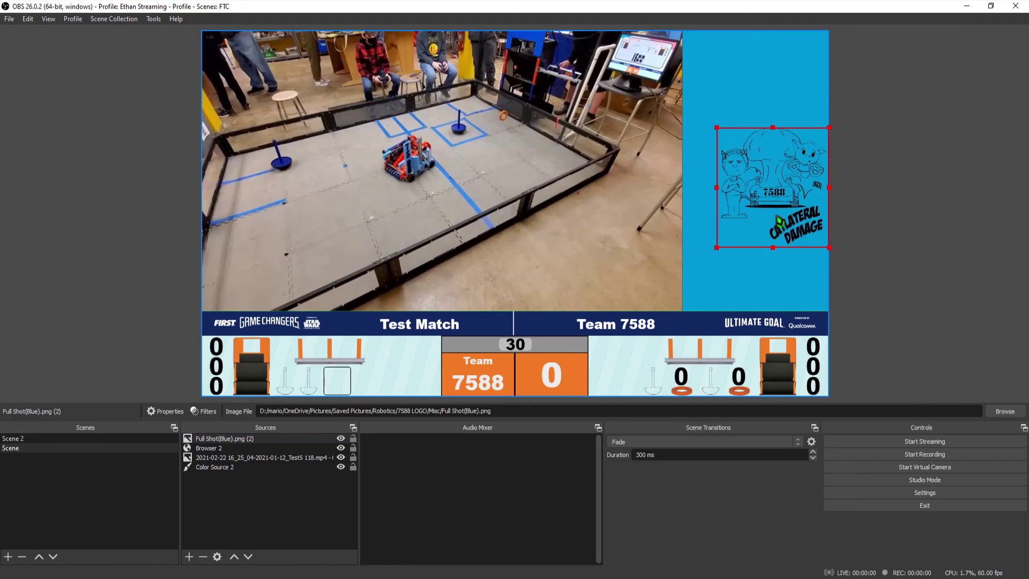
drag(720, 195, 682, 202)
drag(740, 189, 741, 172)
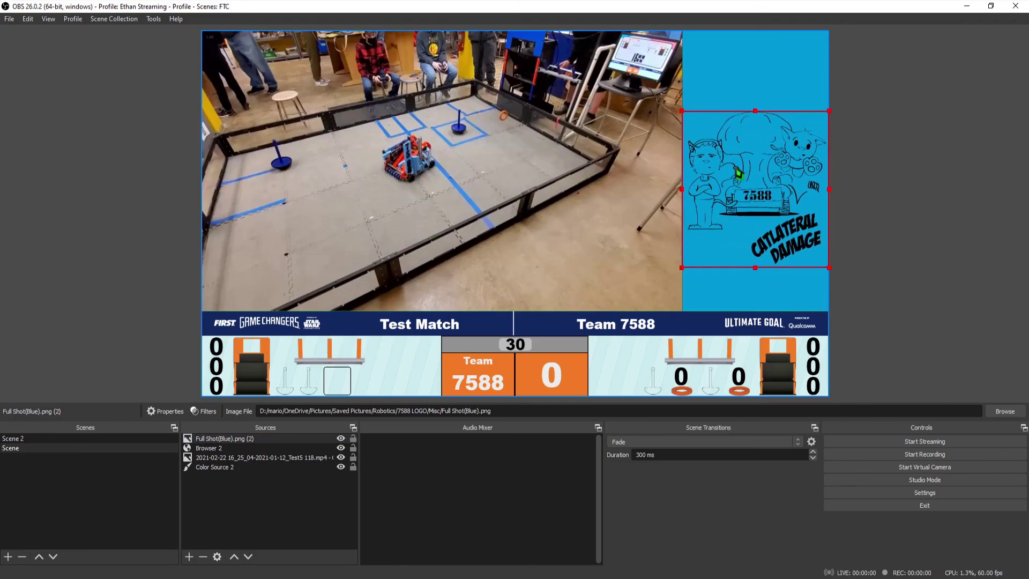
click(856, 48)
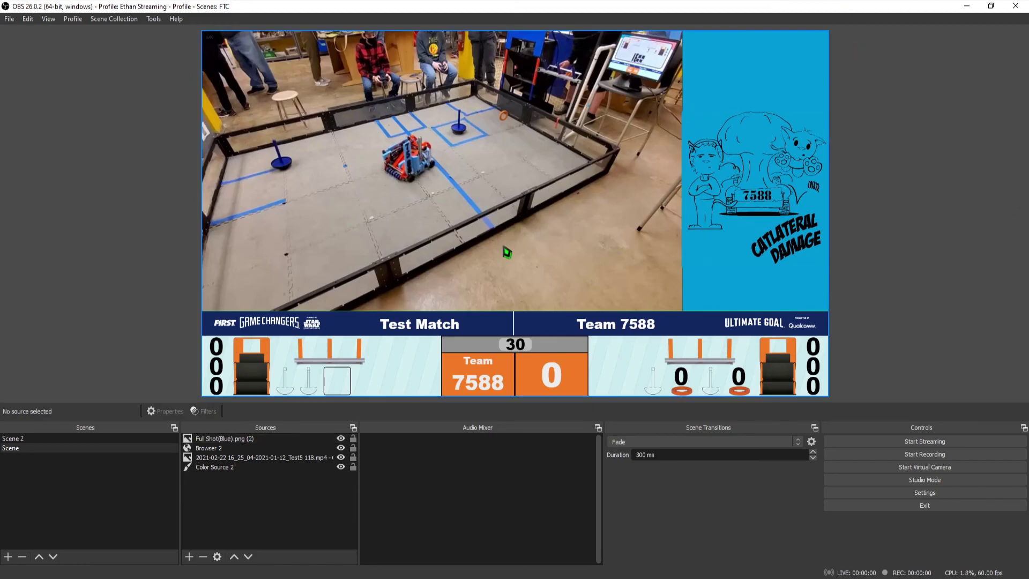